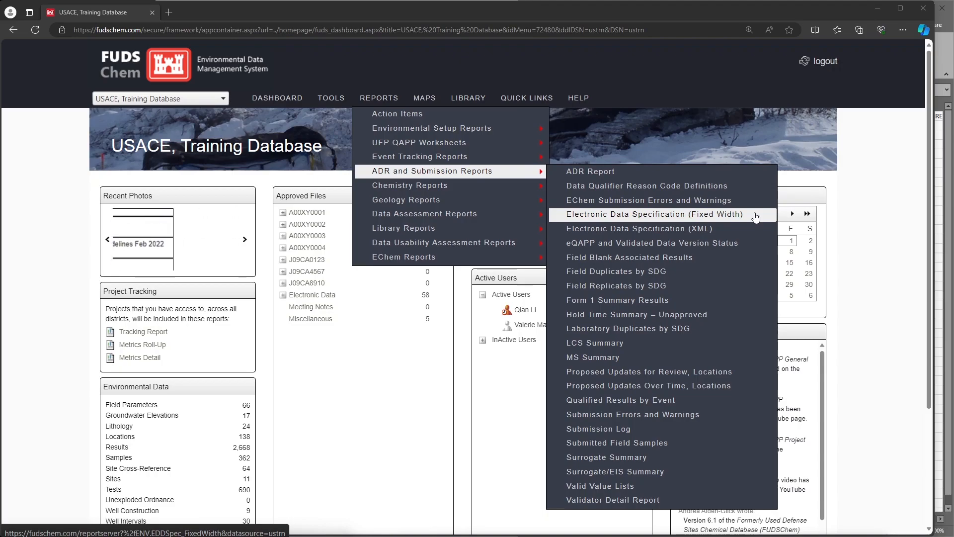
Generate the fixed-width Electronic Data Specification report for the Well Completion Info Updates data type
left_click(755, 218)
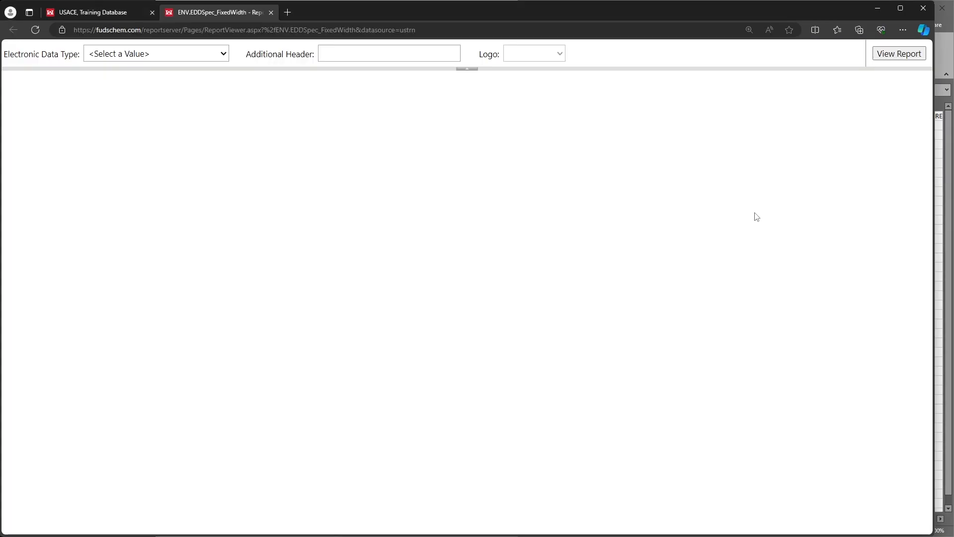
left_click(219, 56)
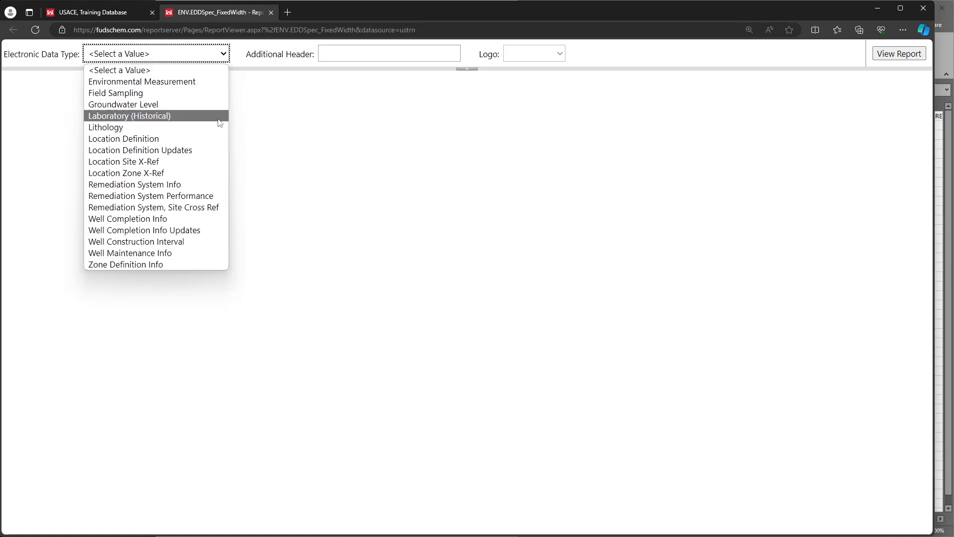
left_click(199, 230)
left_click(892, 60)
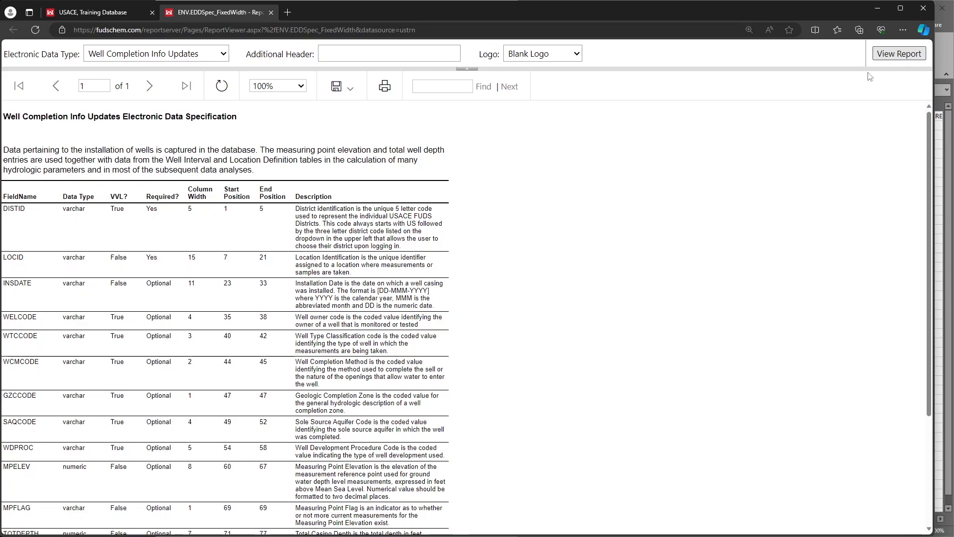
Enlarge the specification report to 150% and review its field names, required flags, widths and descriptions
left_click(293, 86)
left_click(279, 147)
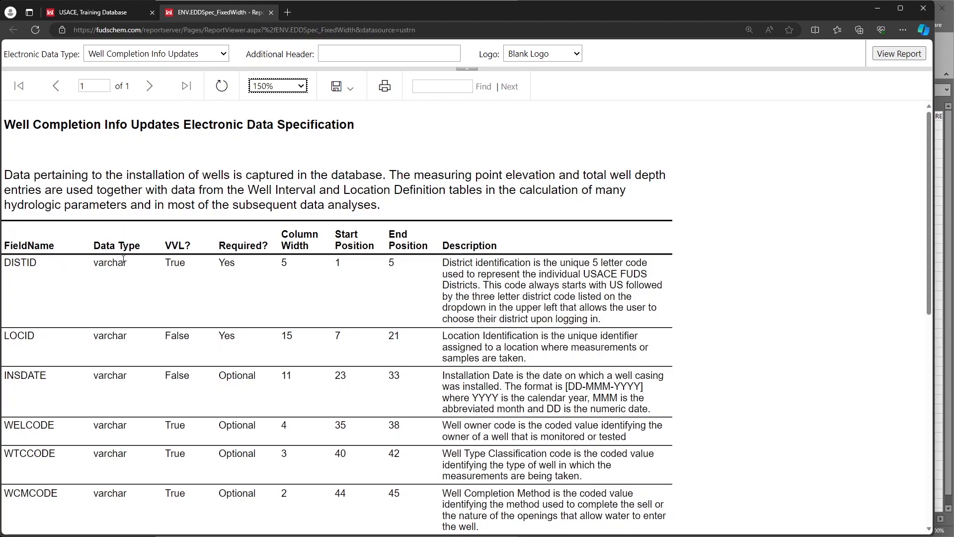
scroll(124, 261, "down", 10)
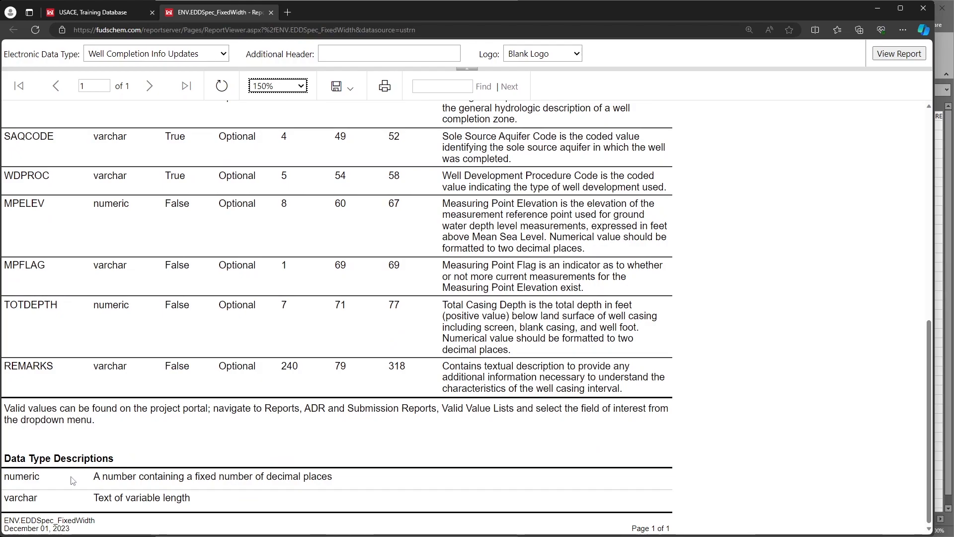
scroll(189, 347, "up", 10)
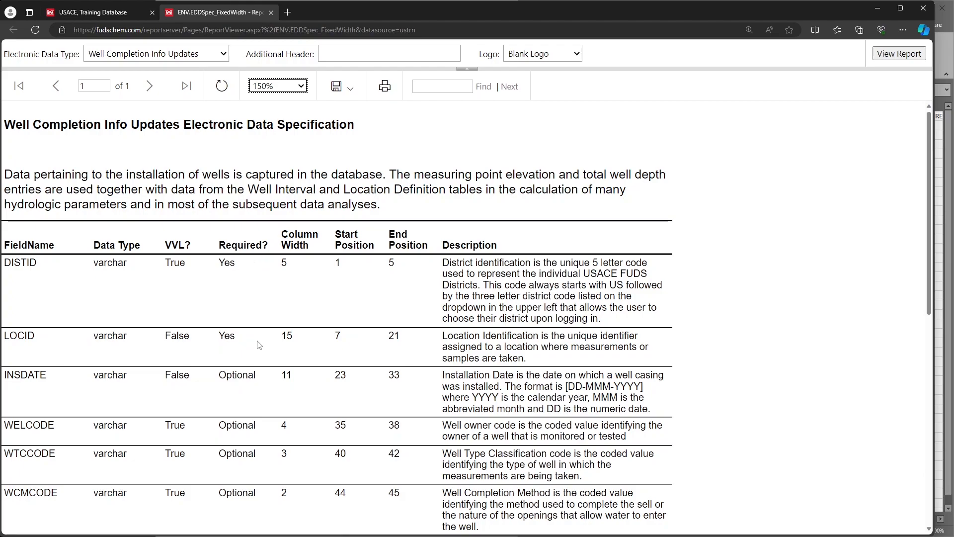
scroll(258, 345, "down", 6)
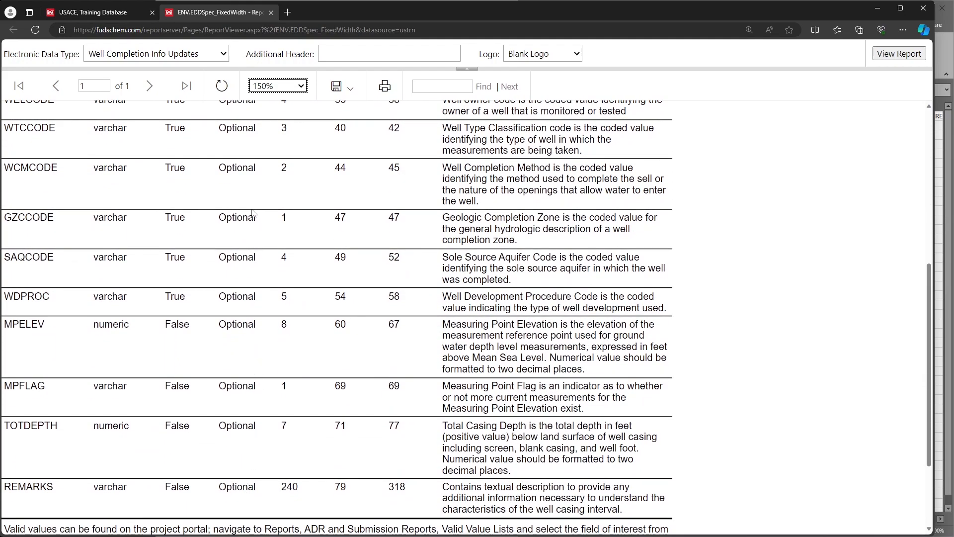
scroll(252, 209, "up", 6)
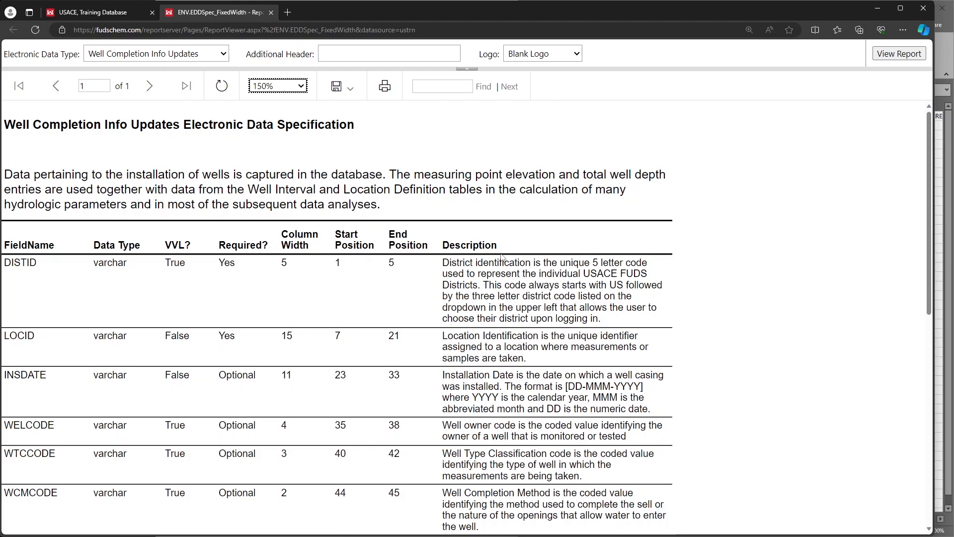
Look at the example CSV file in Excel, and view the available district databases on the FUDSChem dashboard
left_click(942, 159)
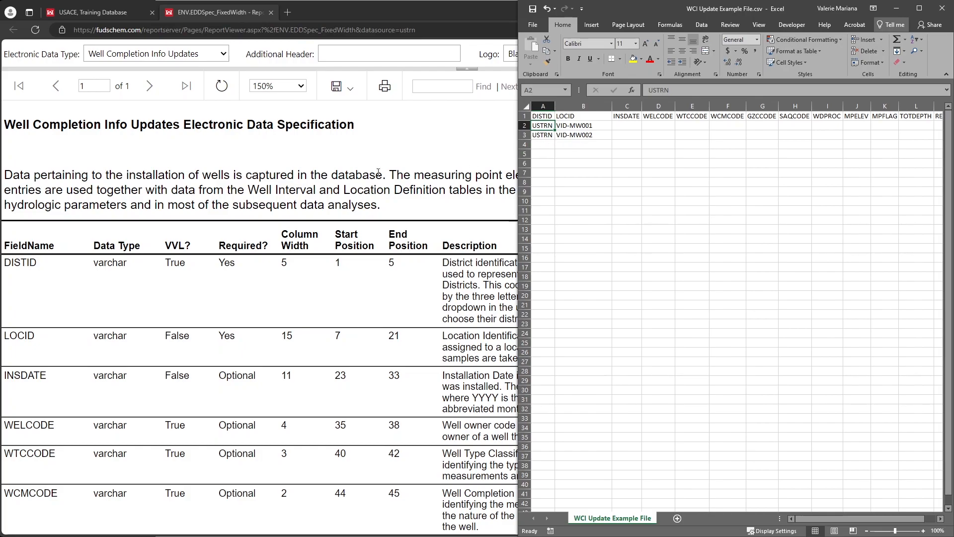
left_click(89, 12)
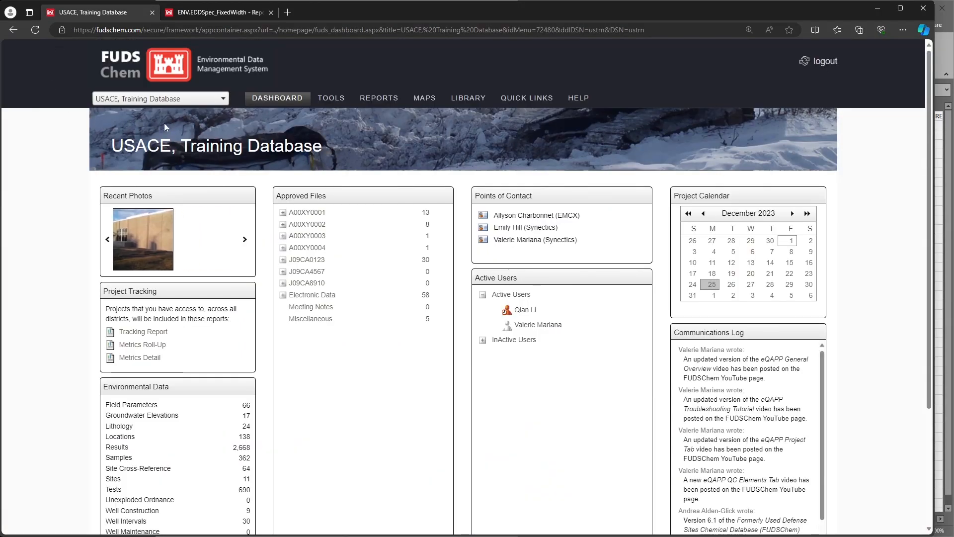
left_click(221, 101)
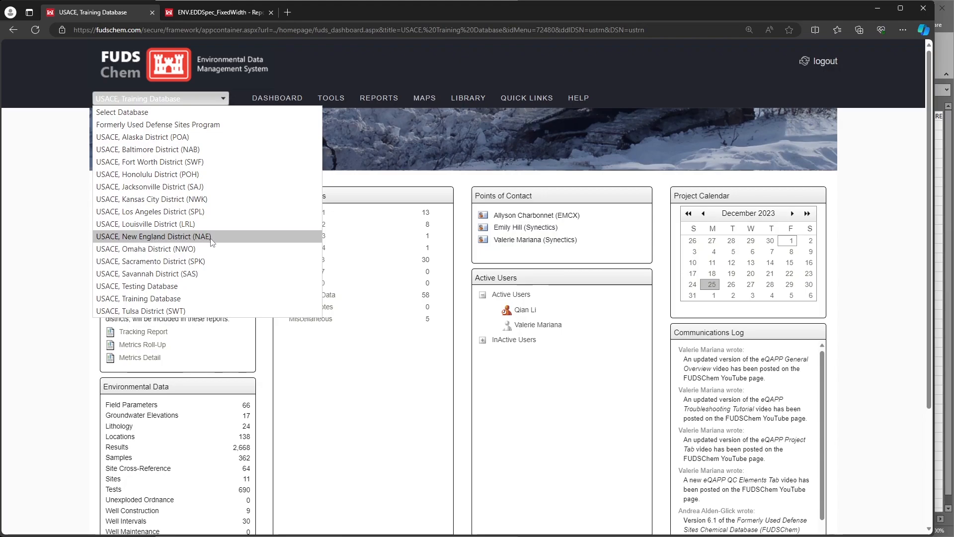
left_click(202, 10)
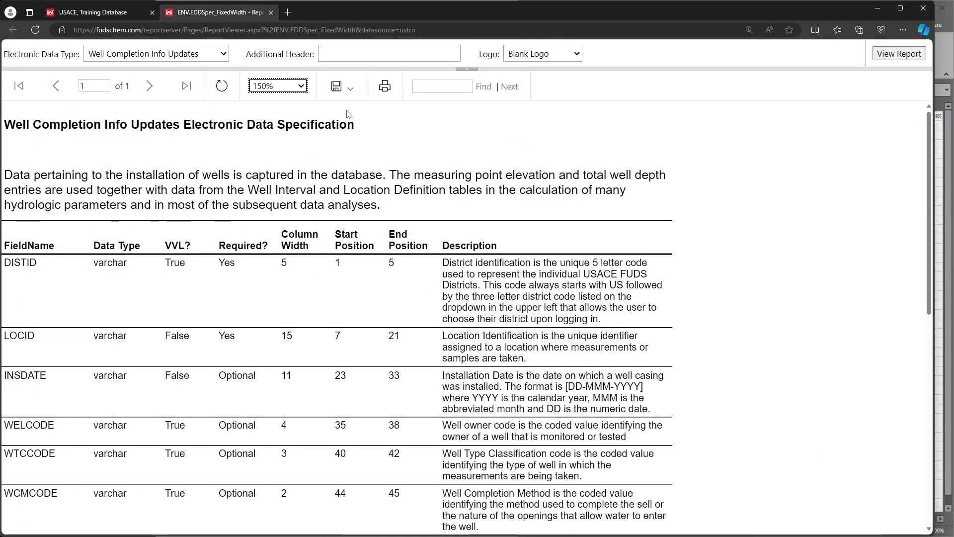
Find the WTCCODE column in the example CSV file and compare it with the WTCCODE entry in the specification report
left_click(942, 160)
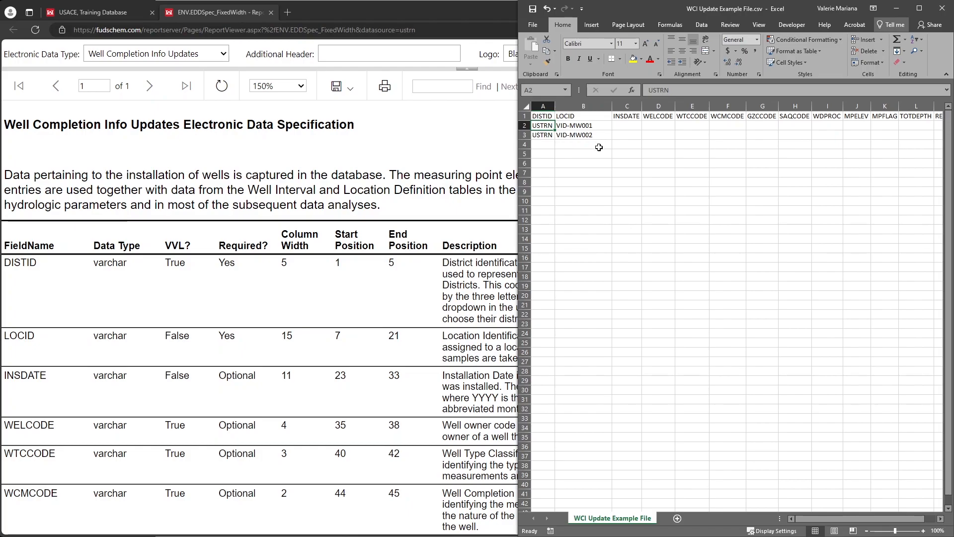
left_click(701, 119)
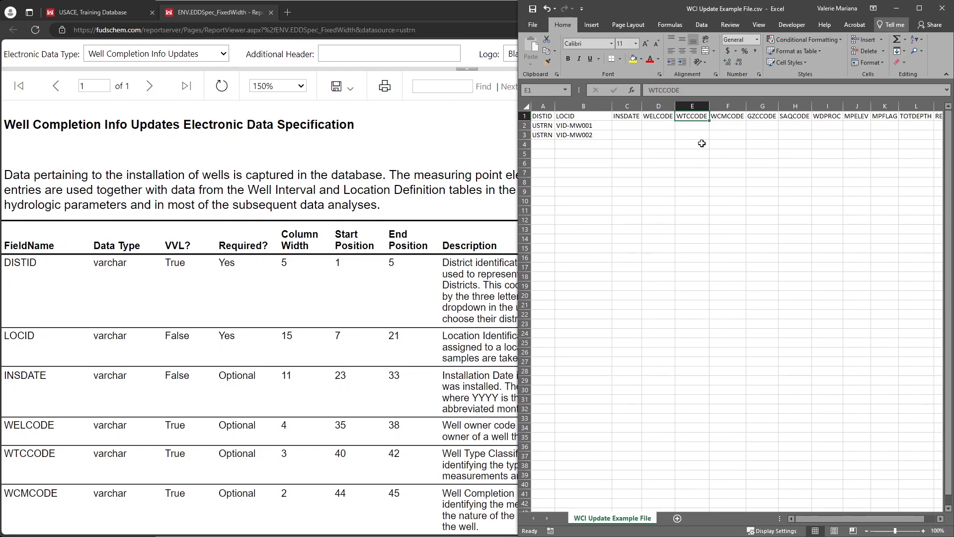
left_click(371, 459)
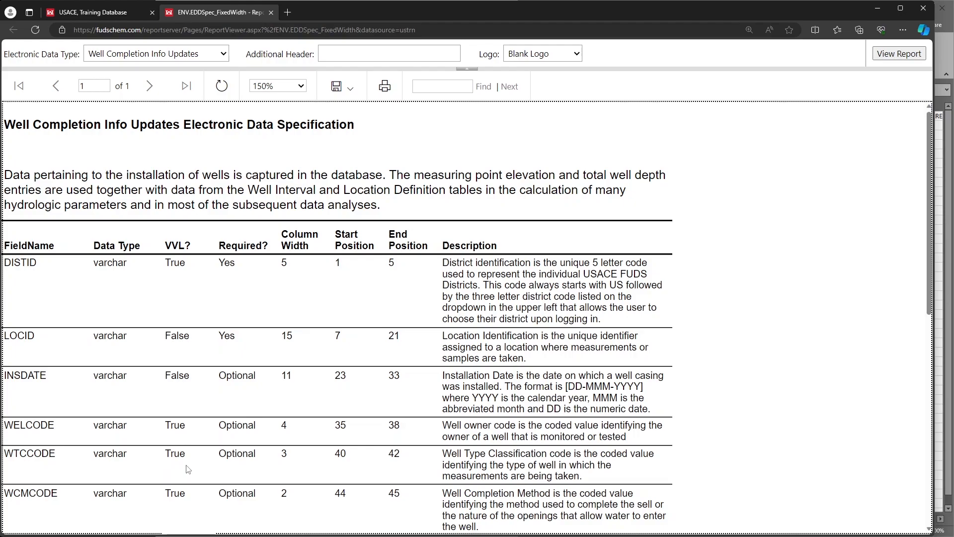
Return to the FUDSChem dashboard and open the Valid Value Lists report from the ADR and submission reports
left_click(96, 15)
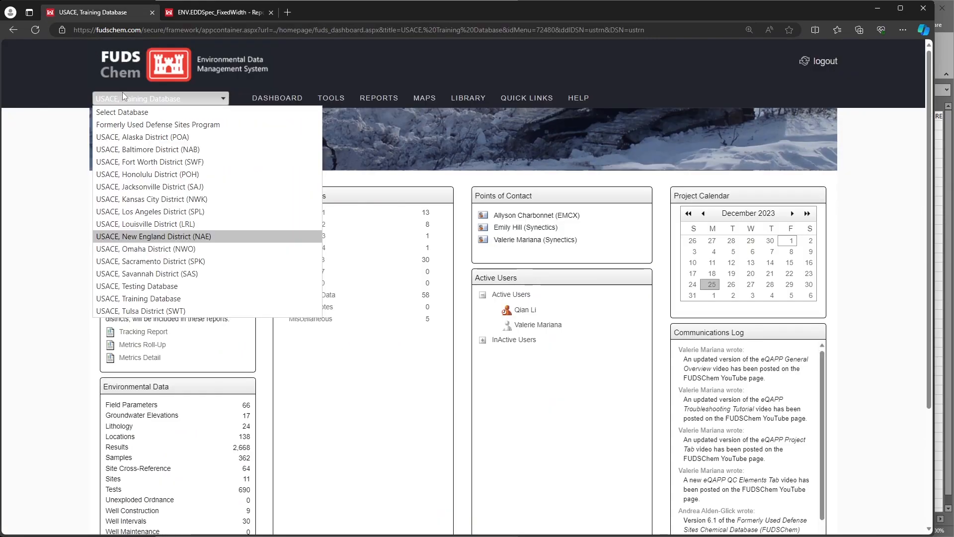
mouse_move(378, 98)
mouse_move(422, 172)
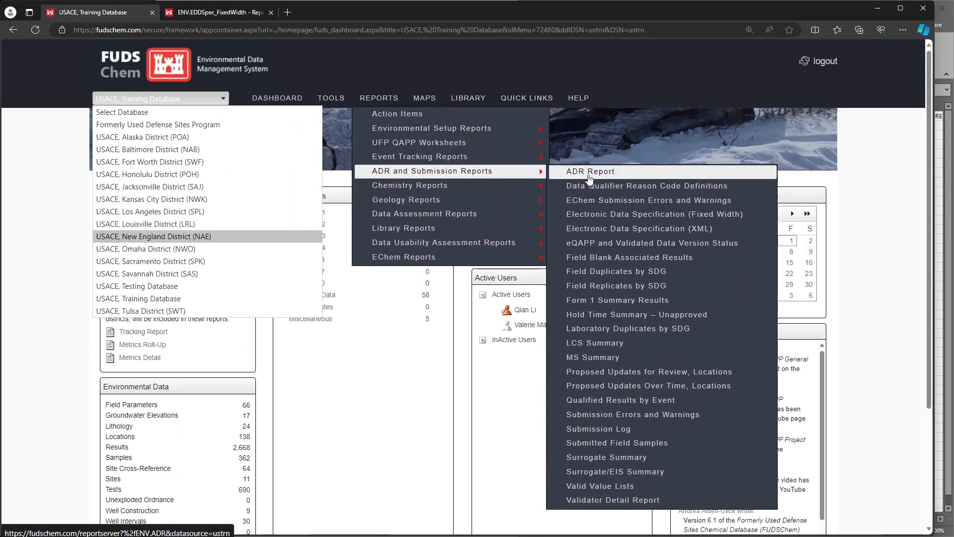
left_click(710, 486)
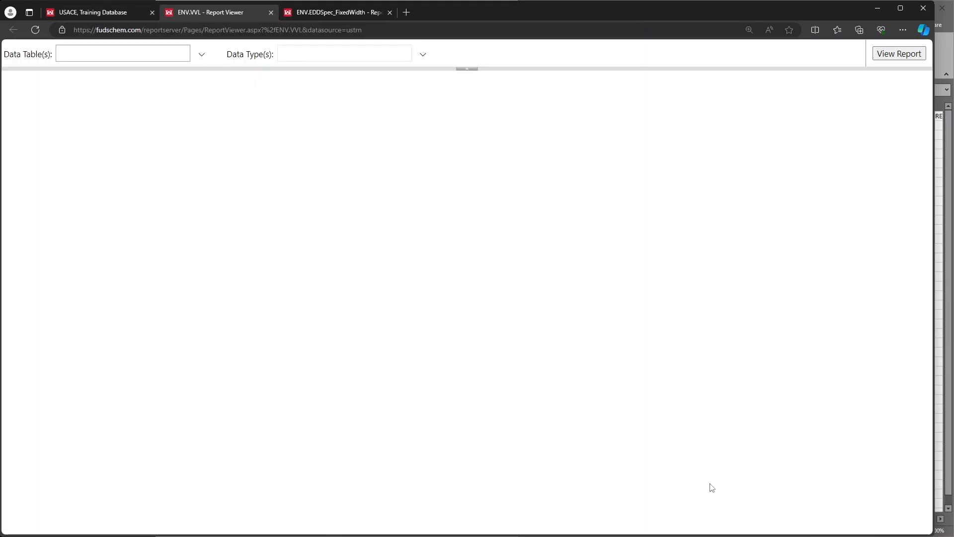
Generate the valid value list for the Well Completion Info table and the WTCCODE data type, shown at 150%
left_click(202, 55)
scroll(145, 87, "down", 8)
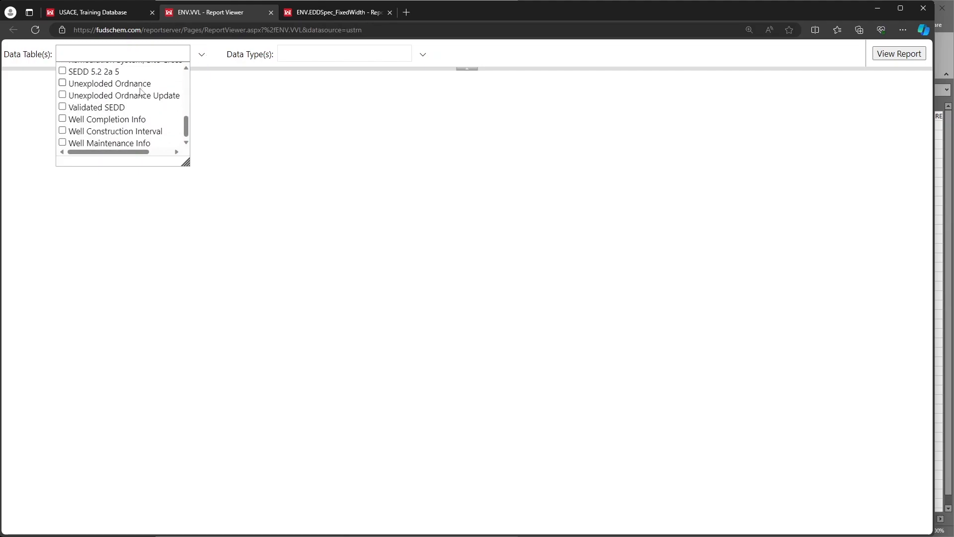
left_click(142, 120)
left_click(217, 61)
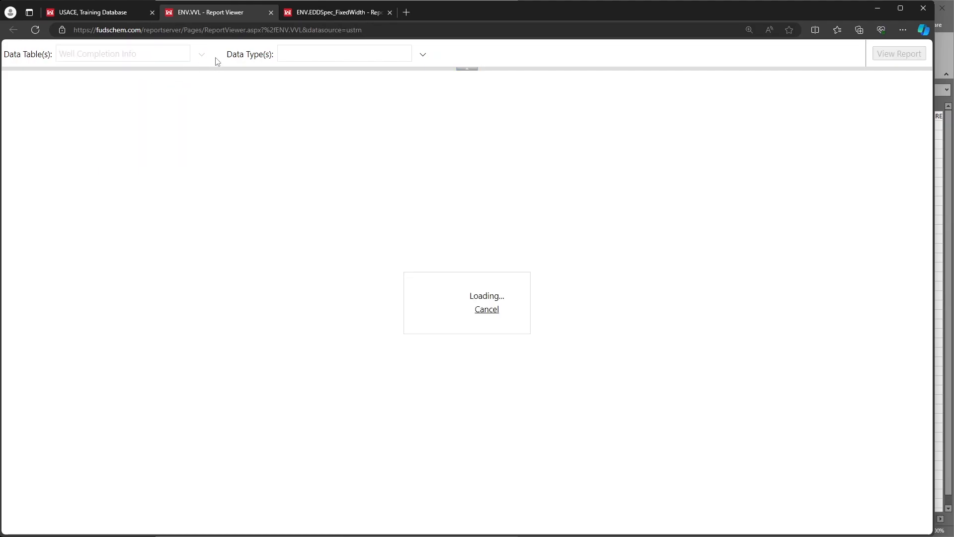
left_click(333, 54)
left_click(316, 142)
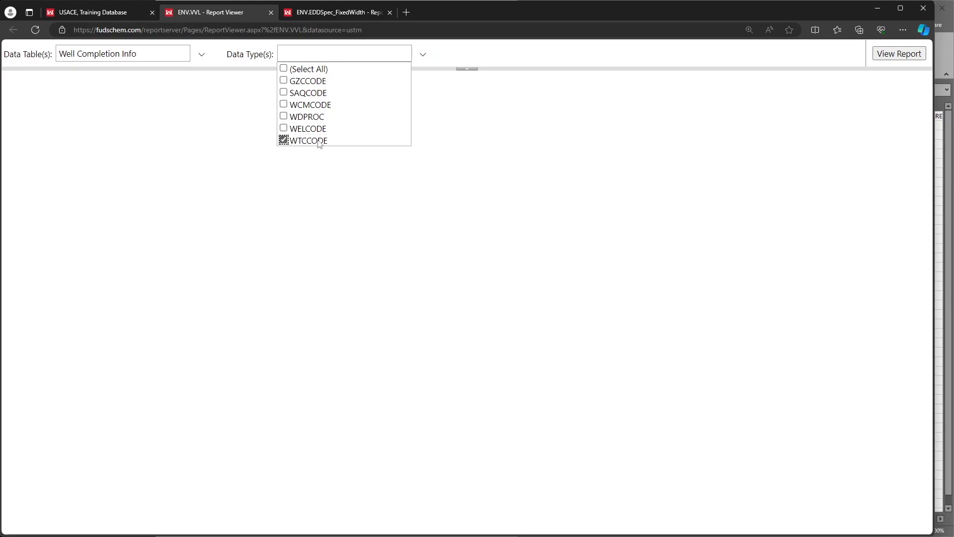
left_click(507, 60)
left_click(899, 56)
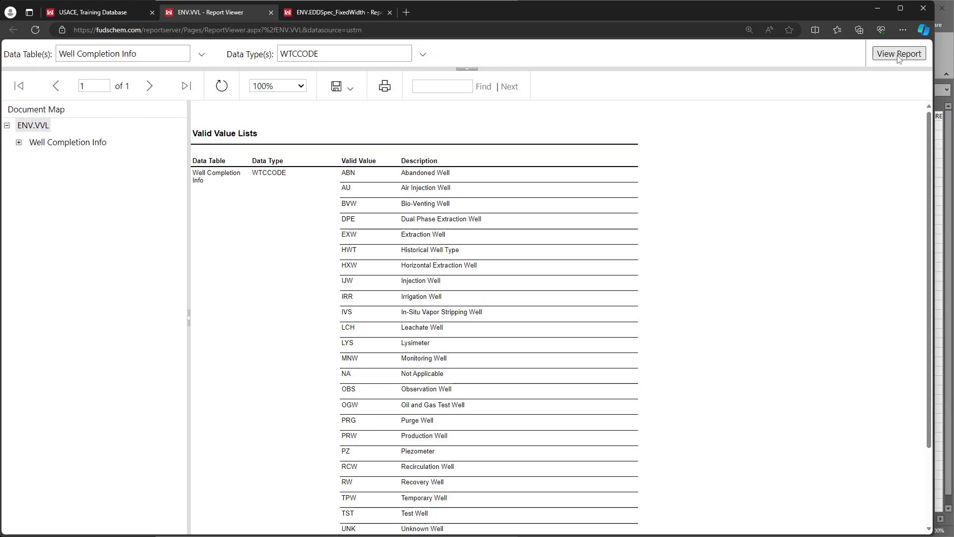
left_click(289, 90)
left_click(287, 145)
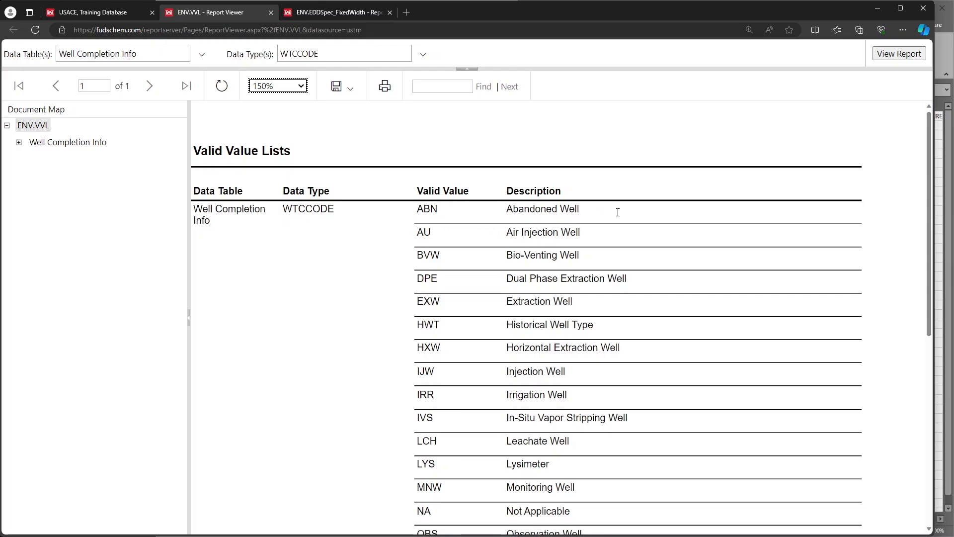
In the Excel example file, enter ABN as the WTCCODE for both VID-MW001 and VID-MW002
left_click(939, 199)
left_click(684, 117)
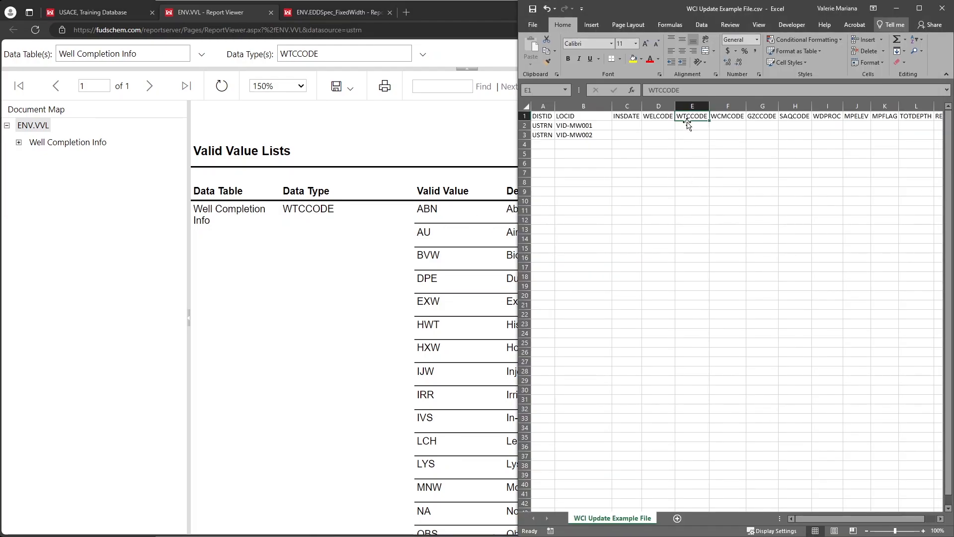
left_click(688, 127)
type("ABN")
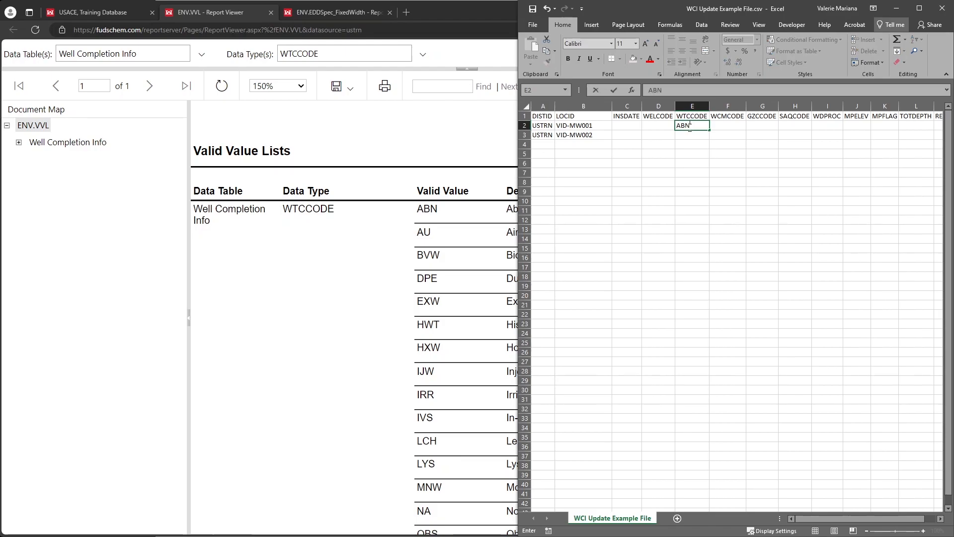
key("Return")
type("ABN")
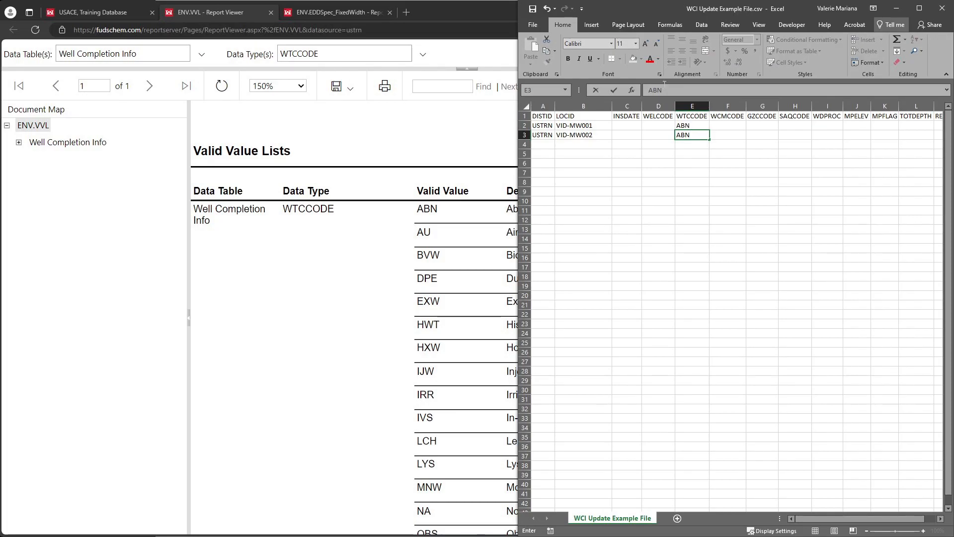
Save the workbook as the comma-delimited file WCI Update Example File.csv in the Example File folder, replacing the existing file
left_click(533, 25)
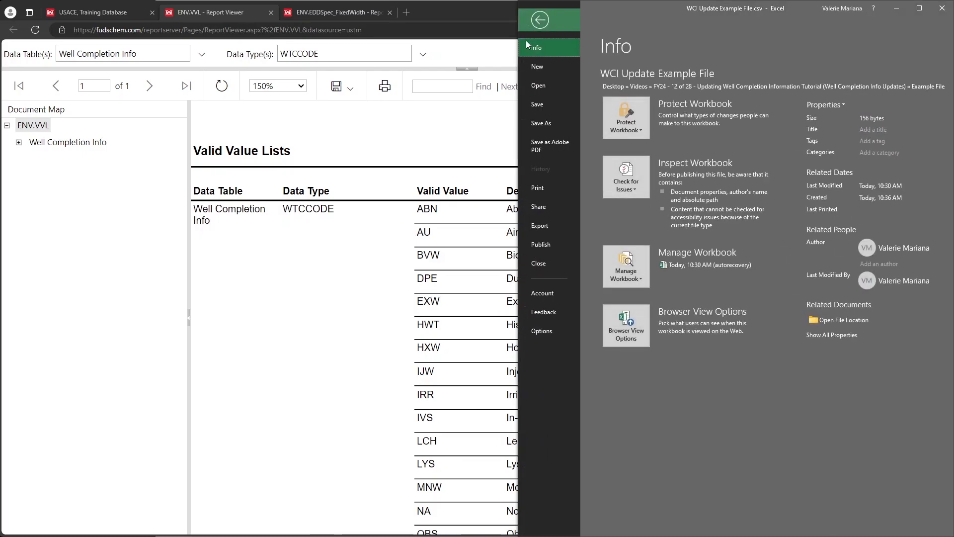
left_click(541, 123)
left_click(841, 93)
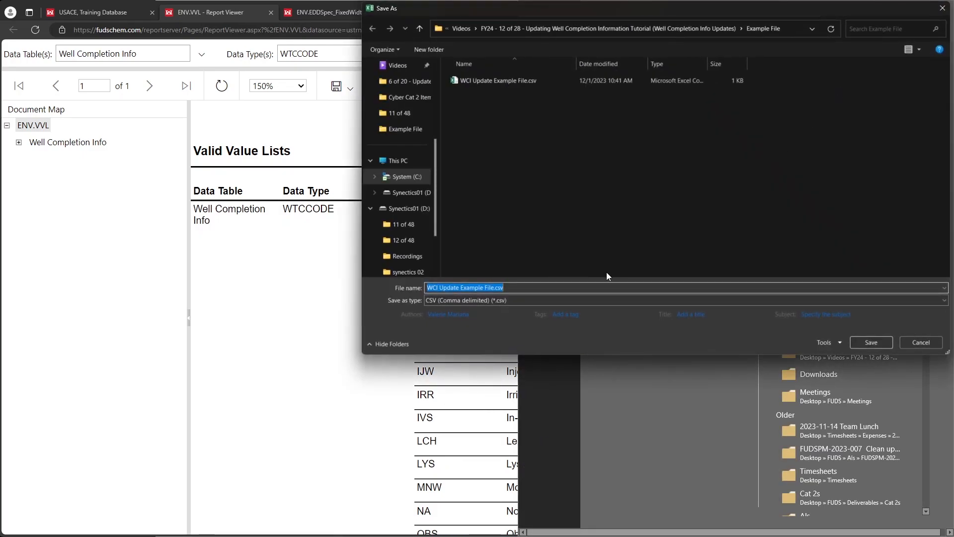
left_click(871, 343)
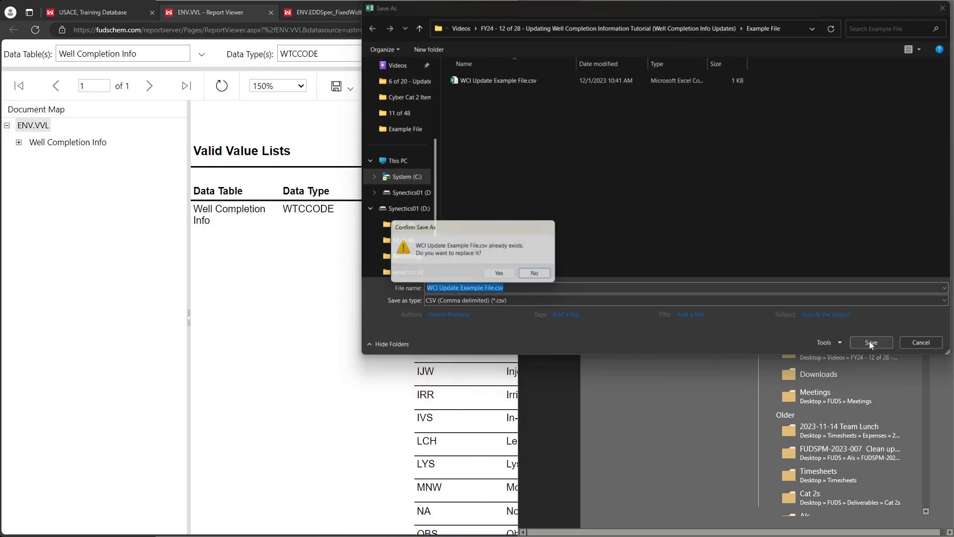
left_click(501, 272)
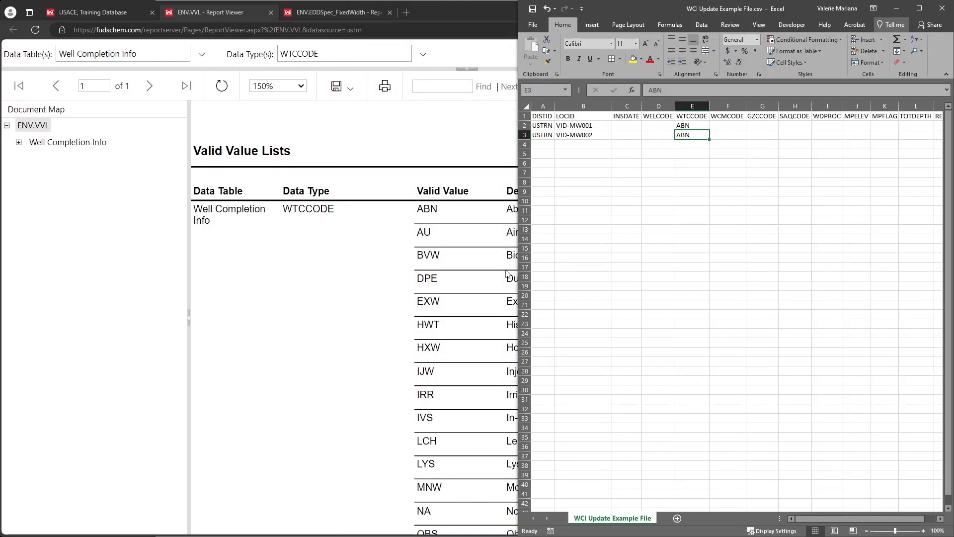
Open the FUDSChem data submission tool and select the FUDS Training 2023 event for the Well Completion Info Updates submission
left_click(105, 14)
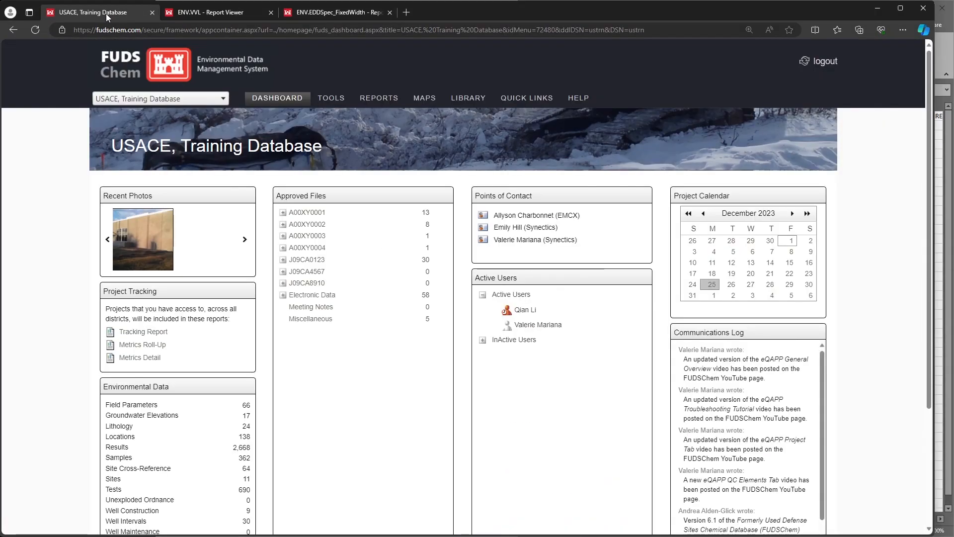
mouse_move(331, 99)
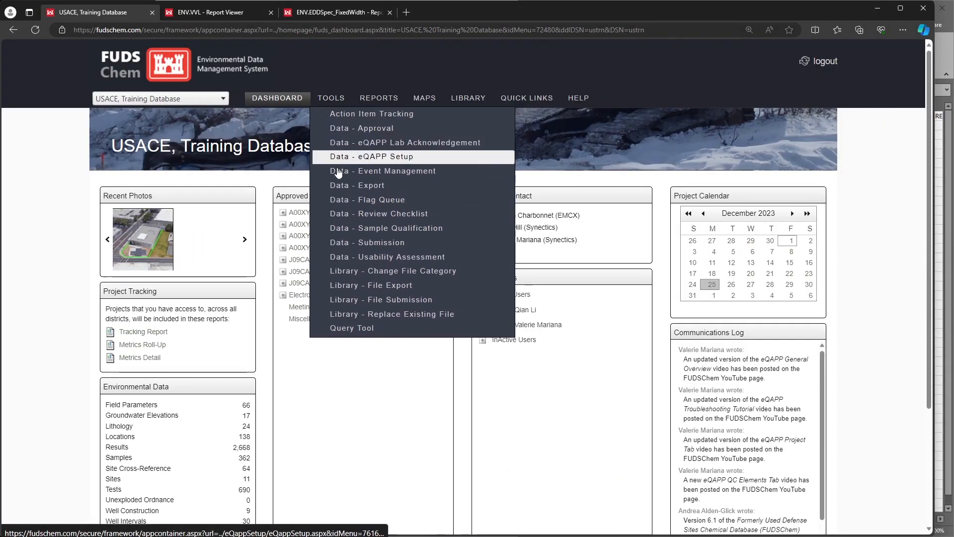
left_click(431, 247)
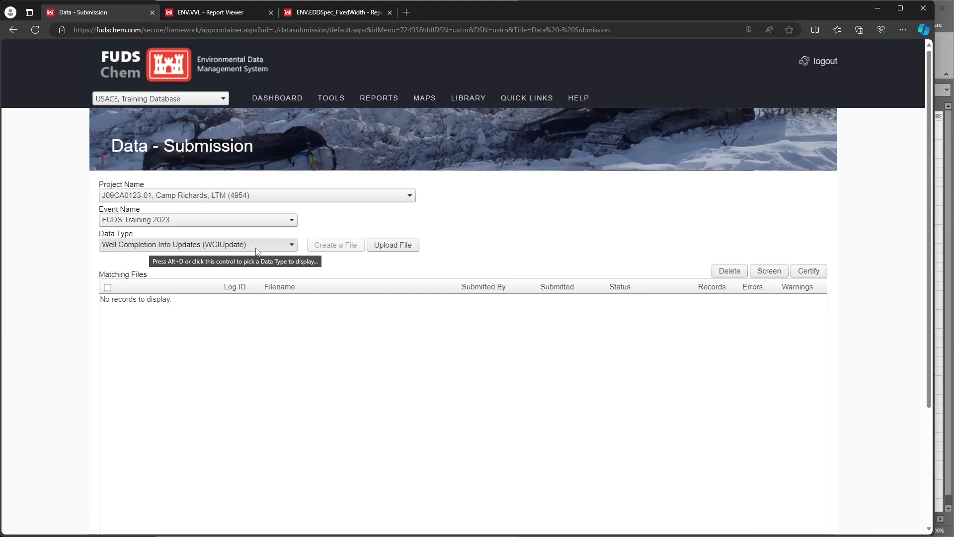
left_click(246, 222)
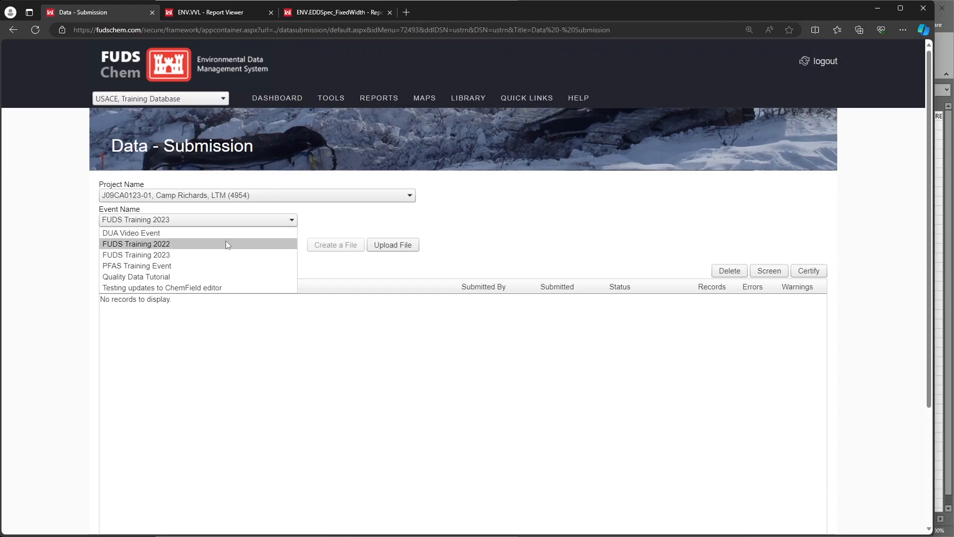
left_click(224, 253)
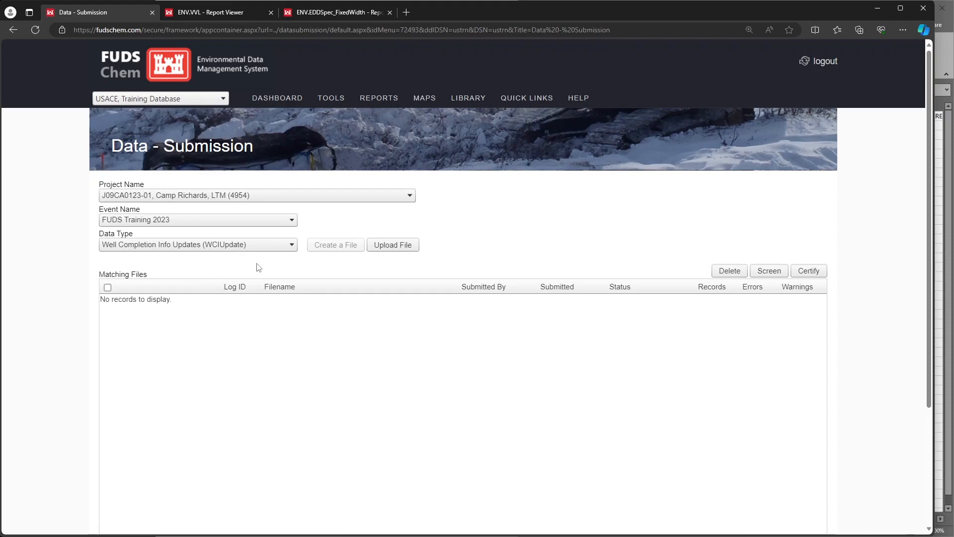
Upload WCI Update Example File.csv from the Example File folder as a CSV file for the Well Completion Info Updates submission
left_click(392, 247)
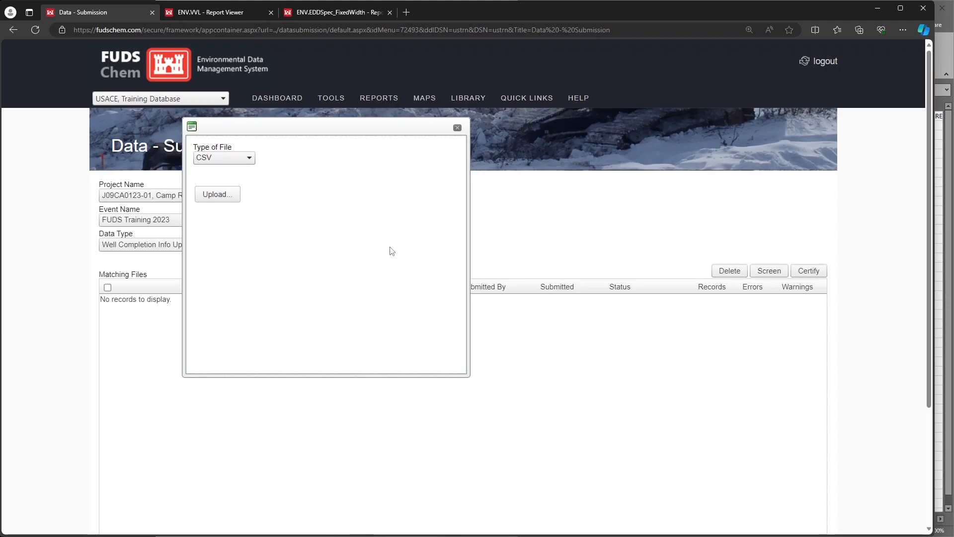
left_click(252, 158)
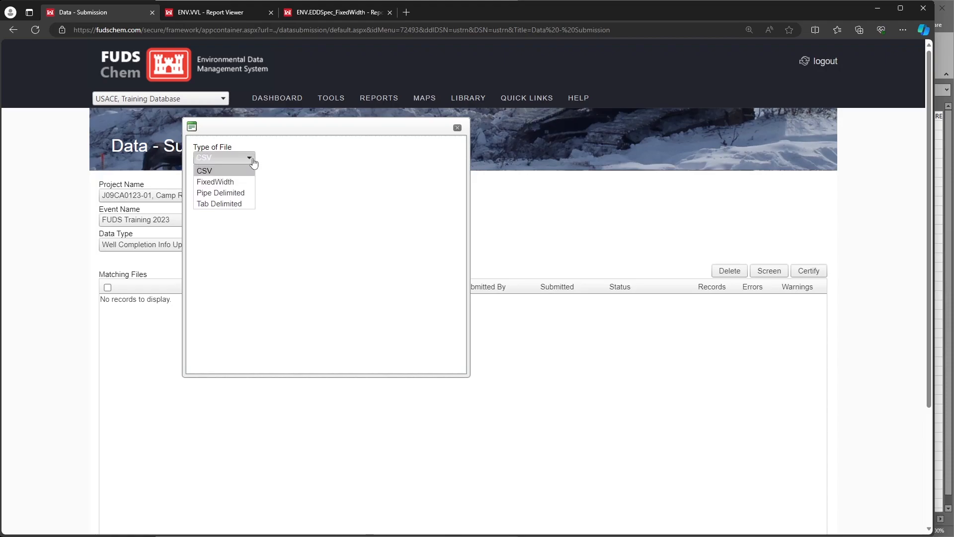
left_click(247, 172)
left_click(219, 195)
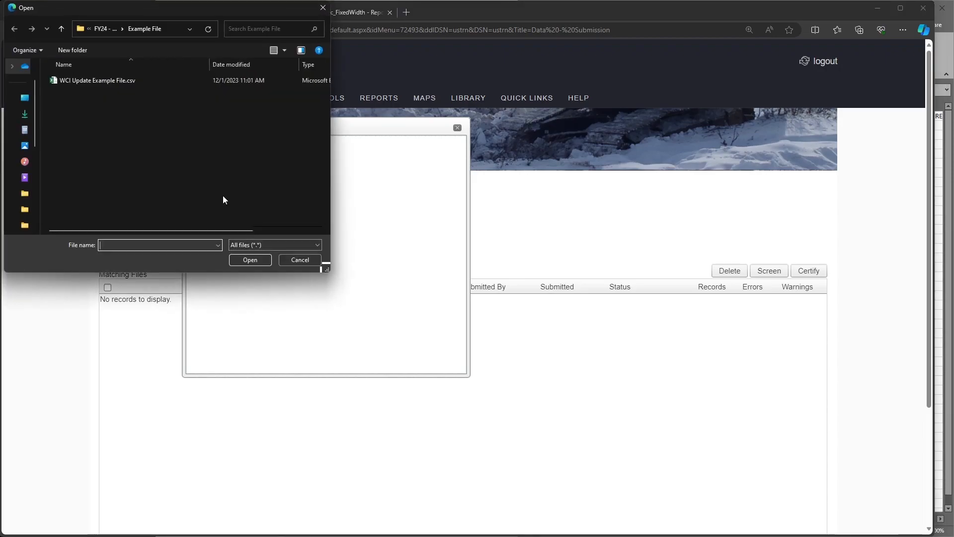
left_click(122, 80)
left_click(258, 263)
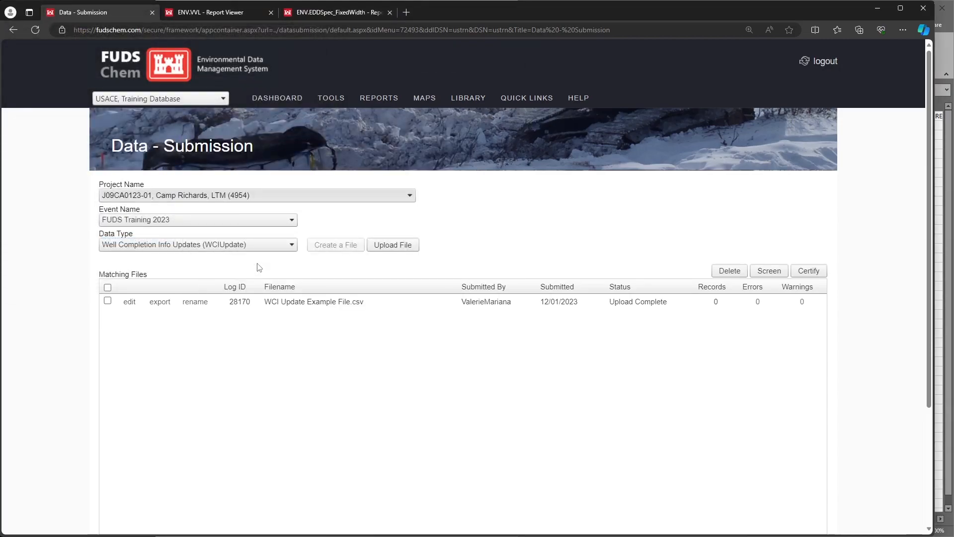
Screen the uploaded WCI Update Example File.csv and acknowledge the result
left_click(107, 300)
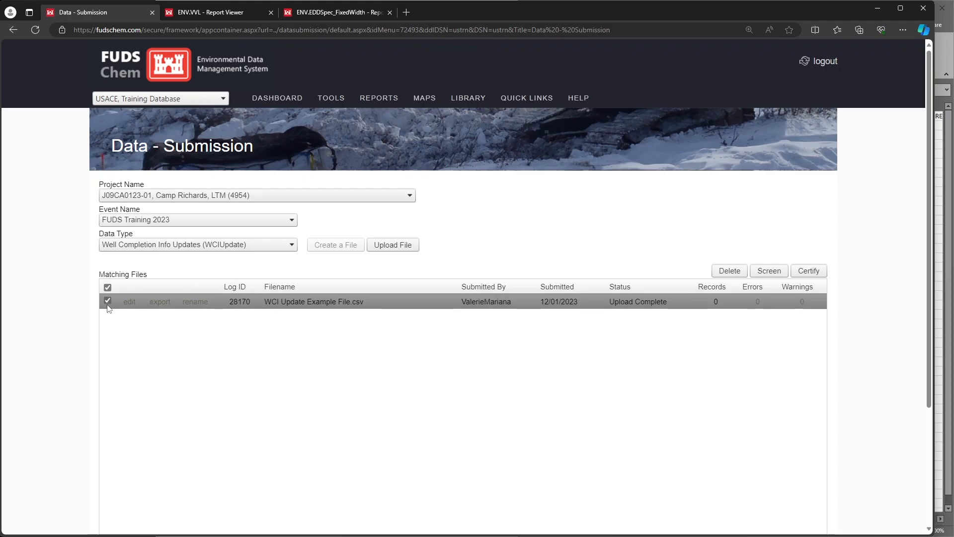
left_click(775, 273)
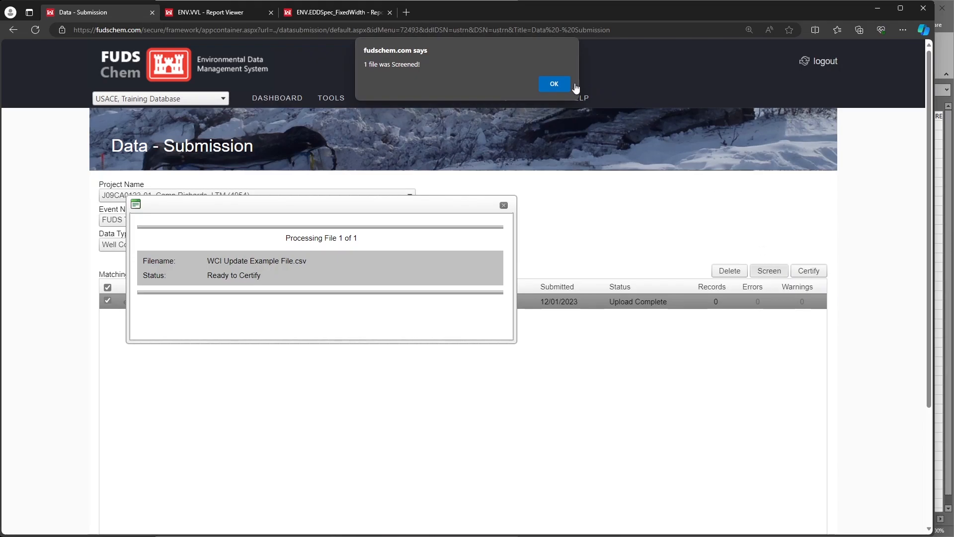
left_click(547, 85)
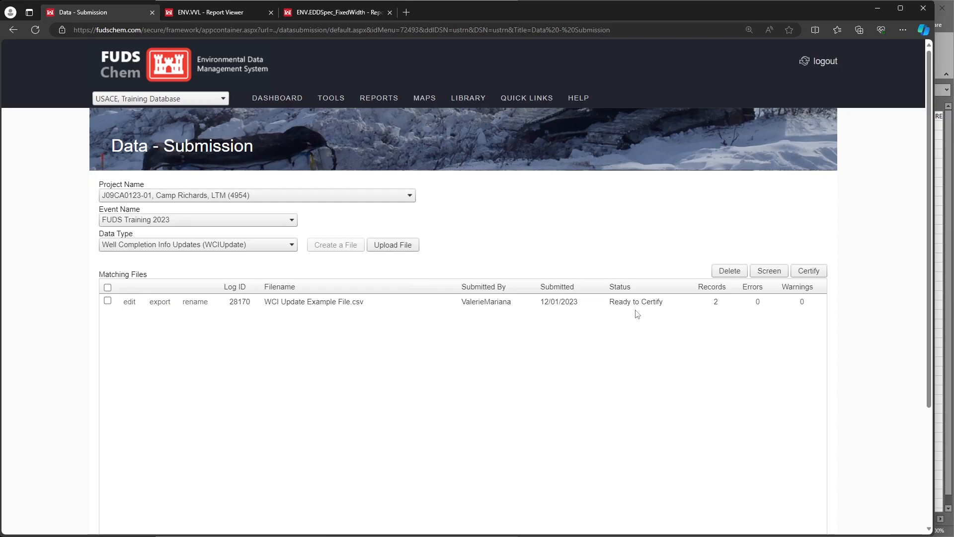
Certify the screened WCI Update Example File.csv, keeping its filename, and acknowledge the confirmation
left_click(199, 303)
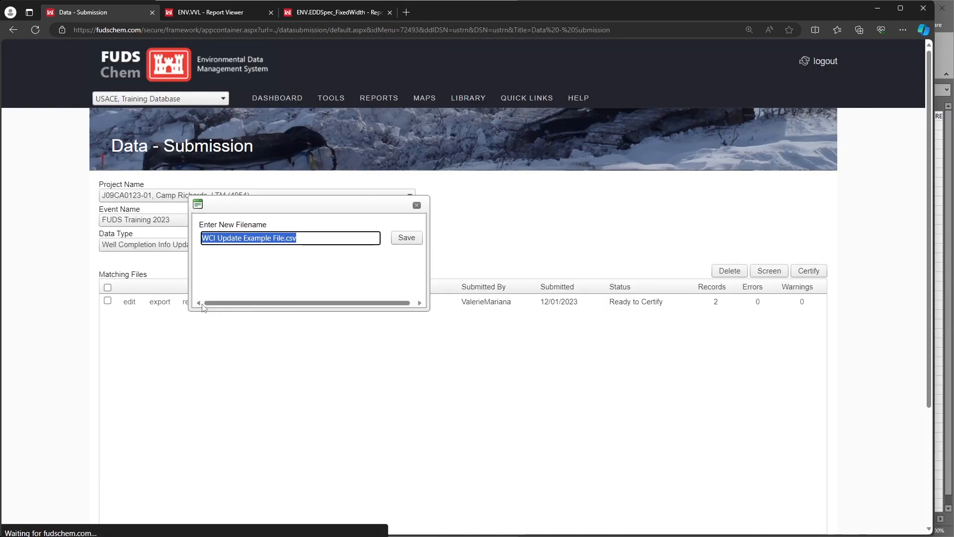
left_click(416, 205)
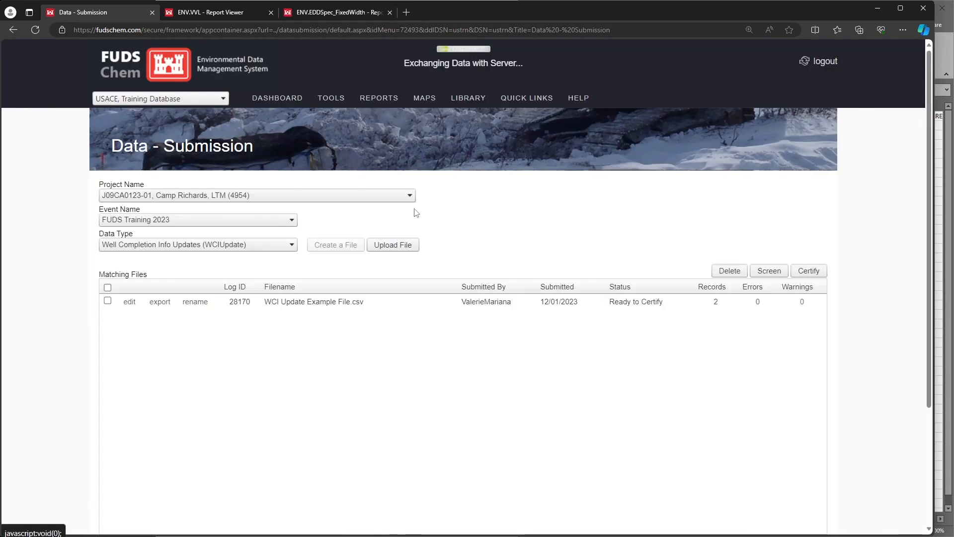
left_click(369, 303)
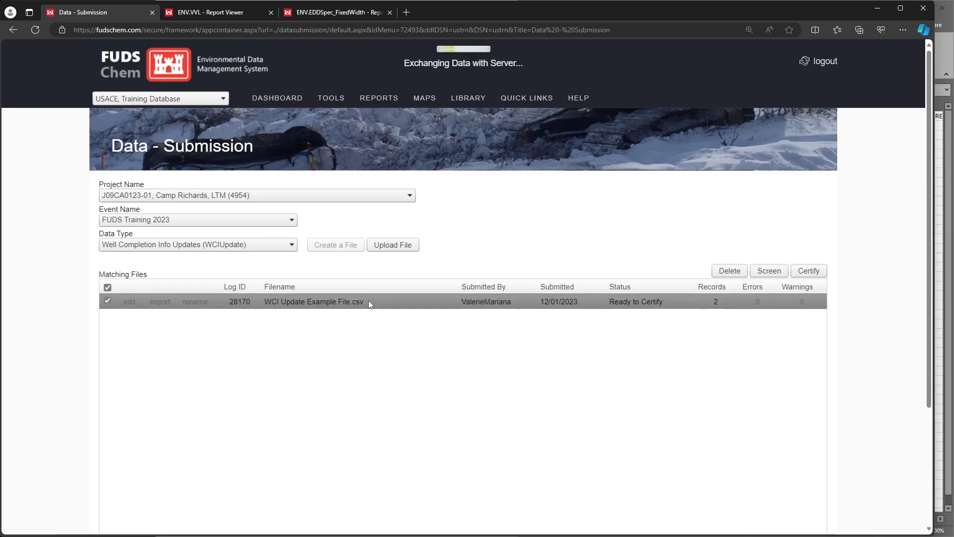
left_click(806, 276)
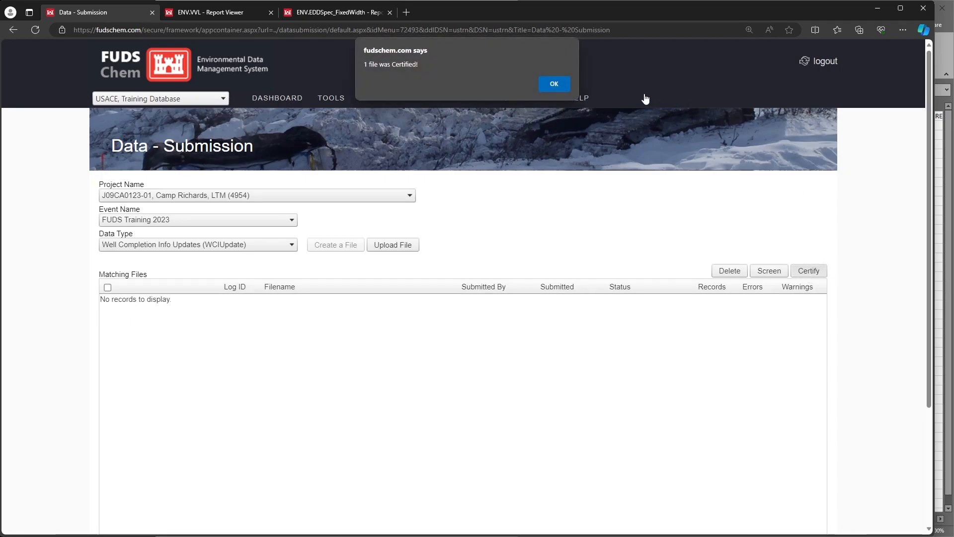
left_click(549, 85)
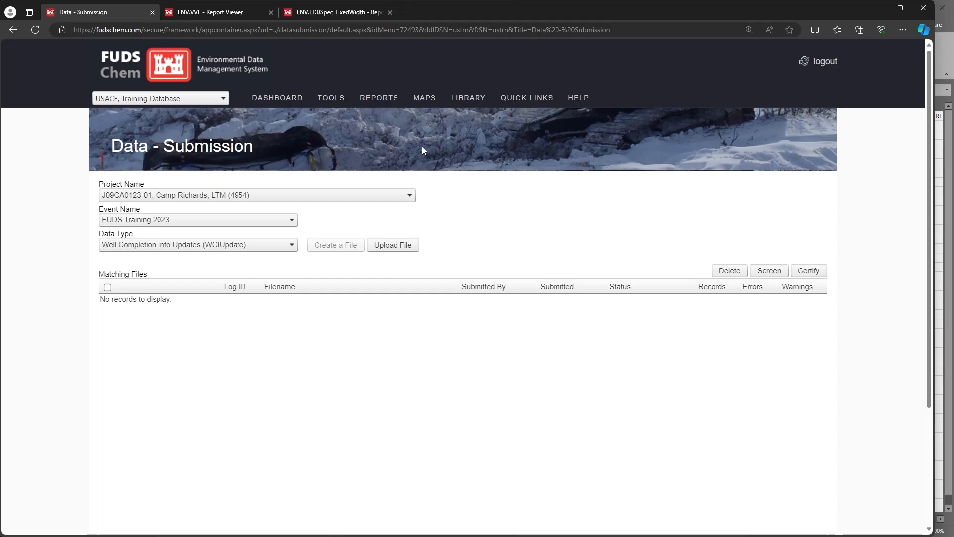
Generate the Well Completion Information Update Review report for Camp Richards, FUDS Training 2023 and WCI Update Example File, shown at 150%
mouse_move(378, 102)
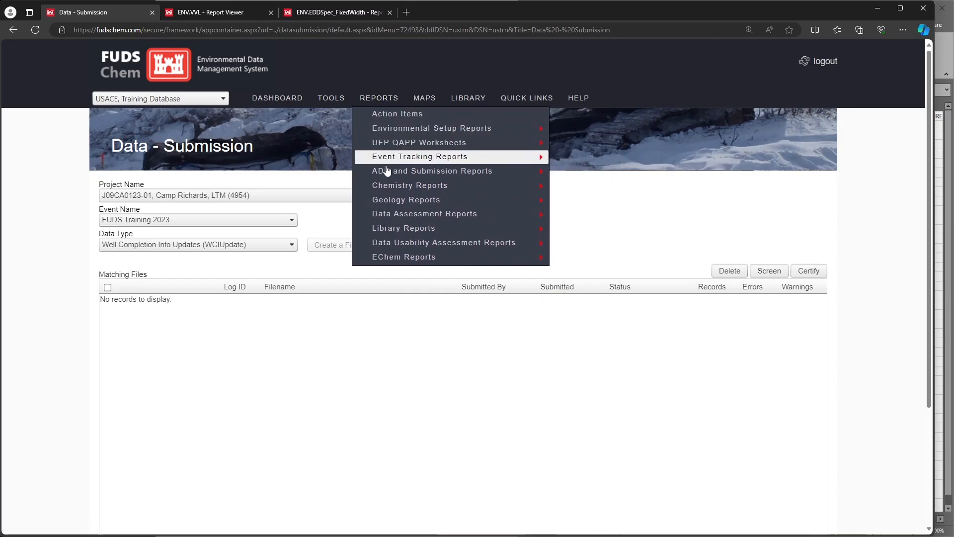
mouse_move(534, 199)
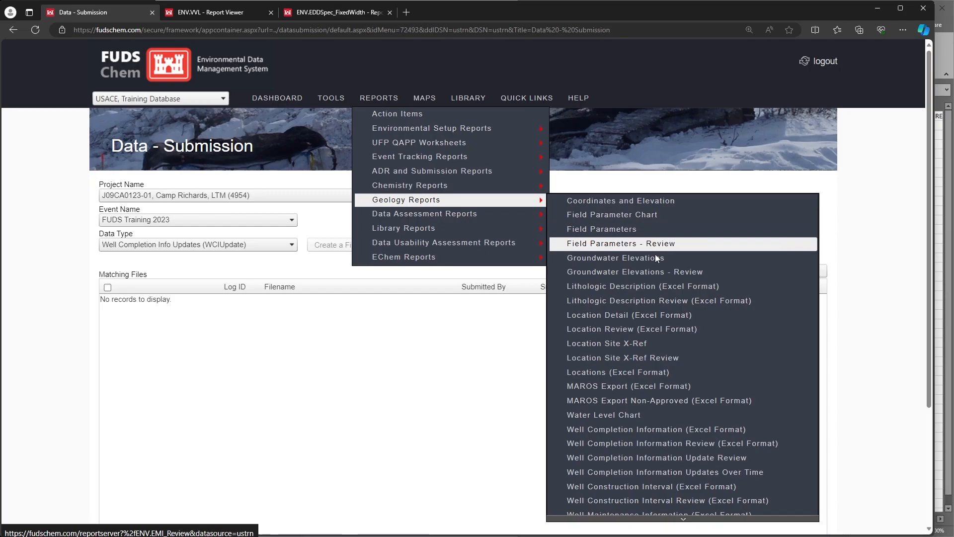
left_click(765, 459)
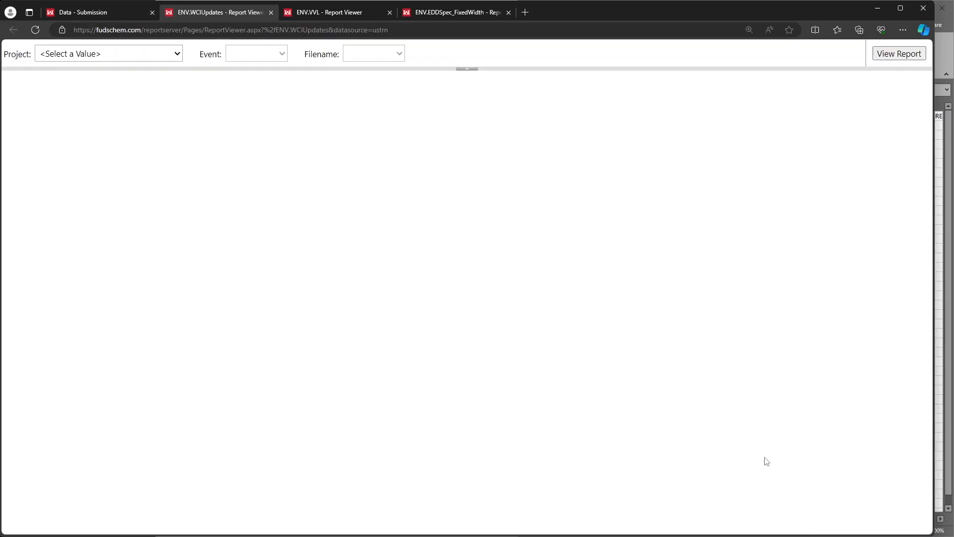
left_click(124, 55)
left_click(132, 80)
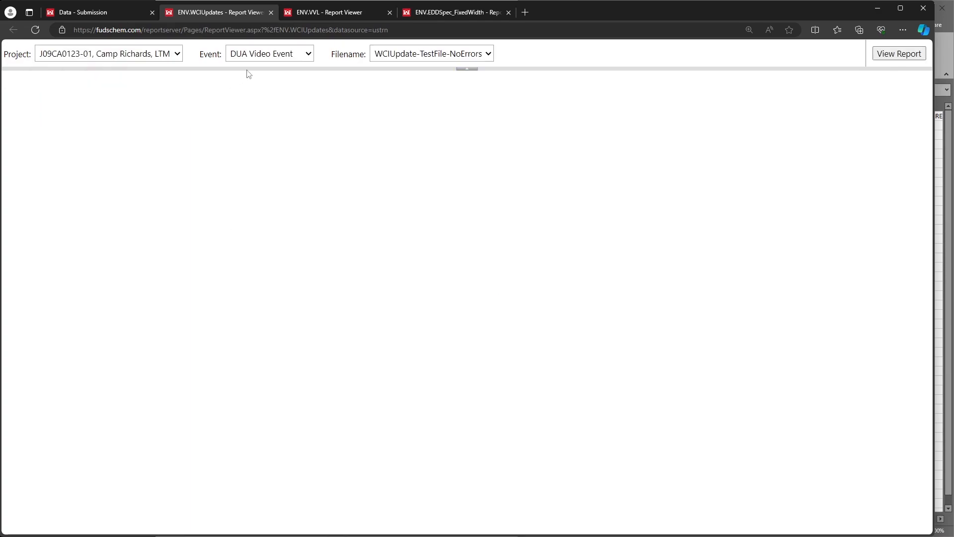
left_click(277, 61)
left_click(277, 80)
left_click(431, 54)
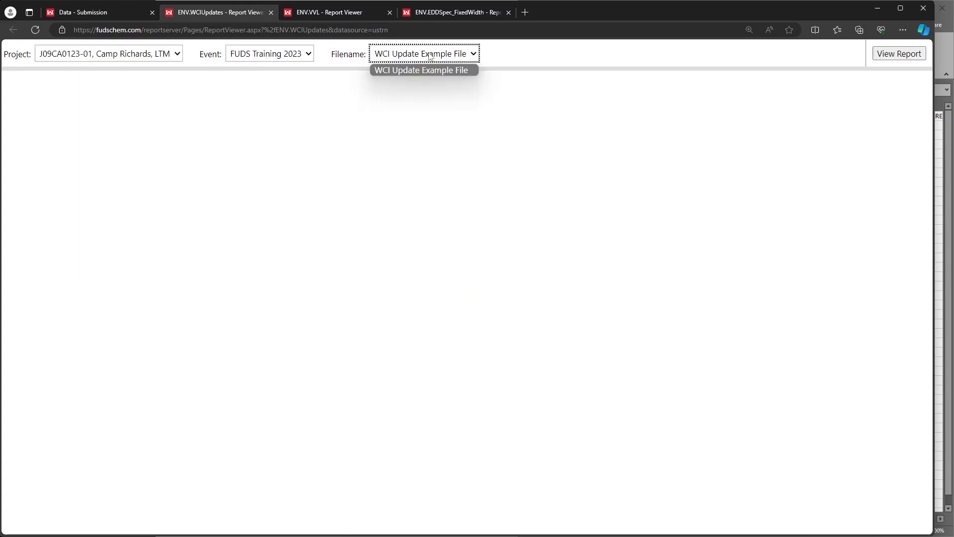
left_click(897, 53)
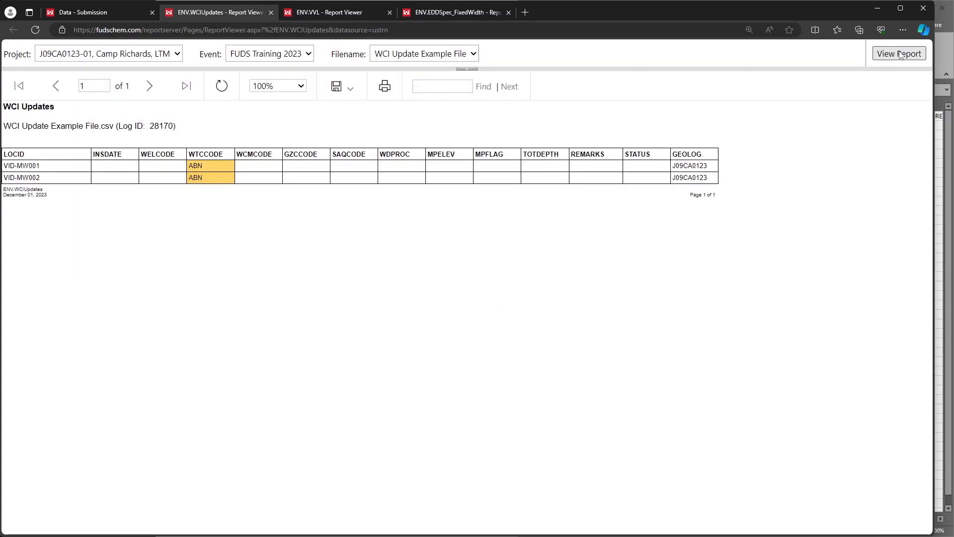
left_click(284, 88)
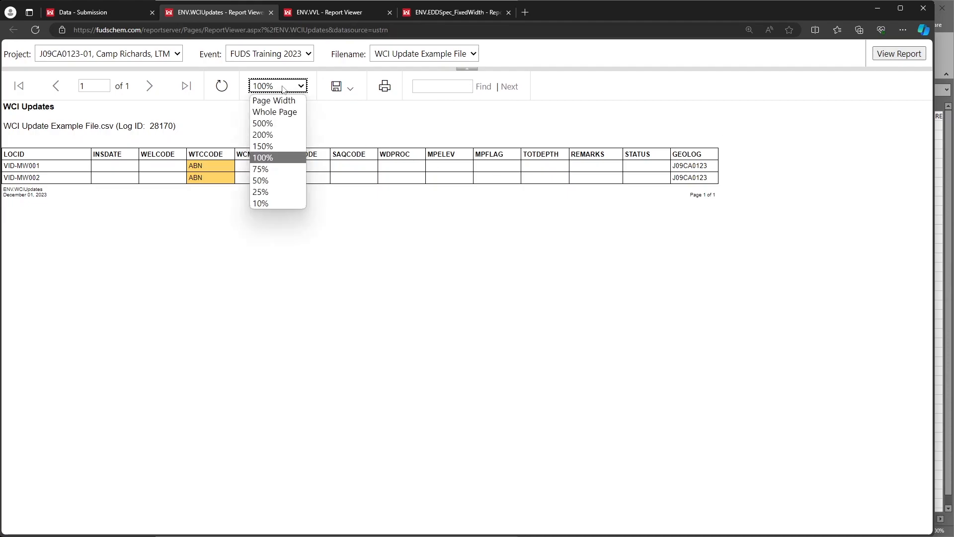
left_click(279, 147)
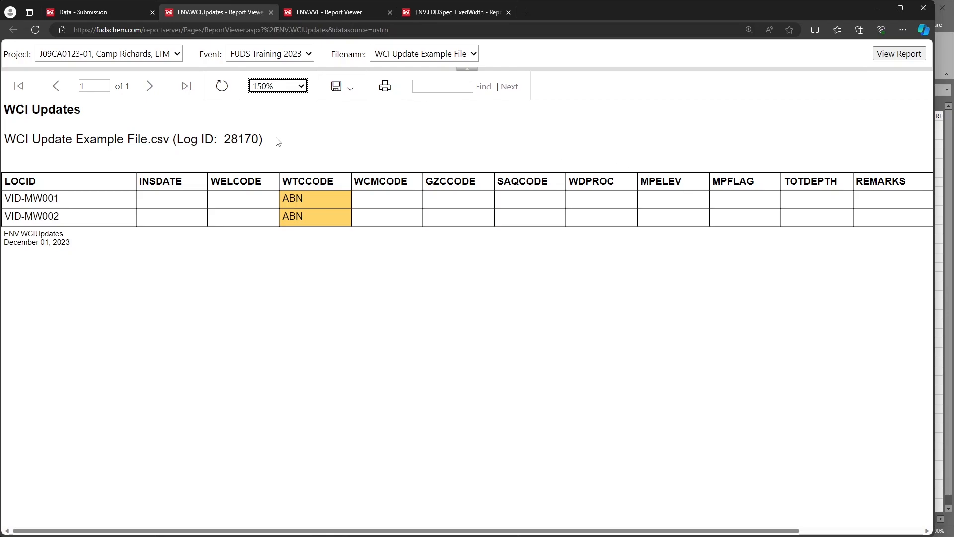
Open the data approval tool and approve the pending WCI Update Example File without entering a reason
left_click(105, 11)
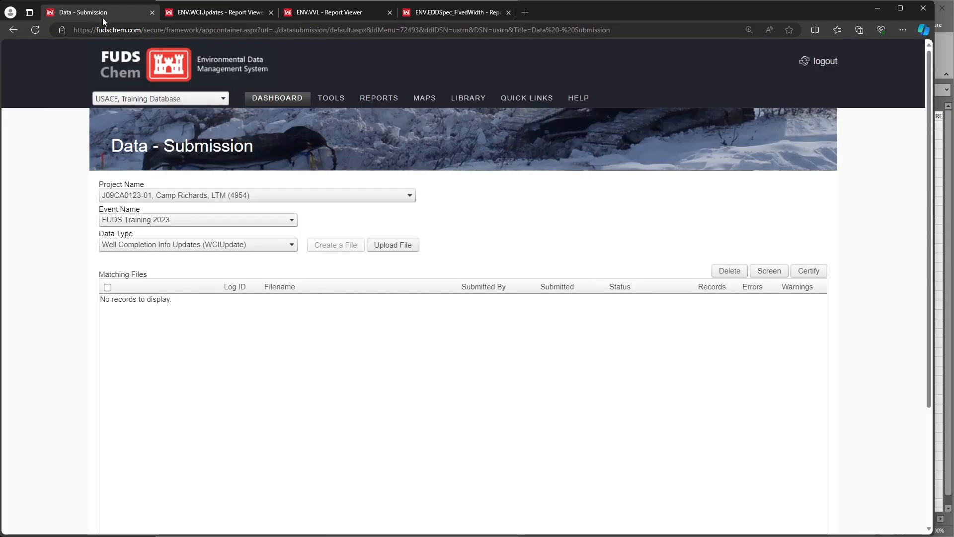
mouse_move(331, 98)
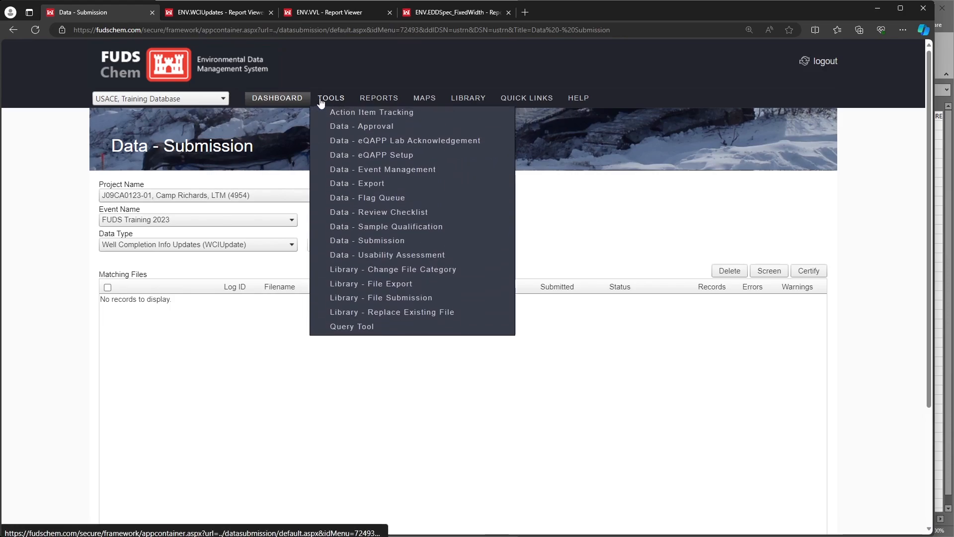
left_click(425, 130)
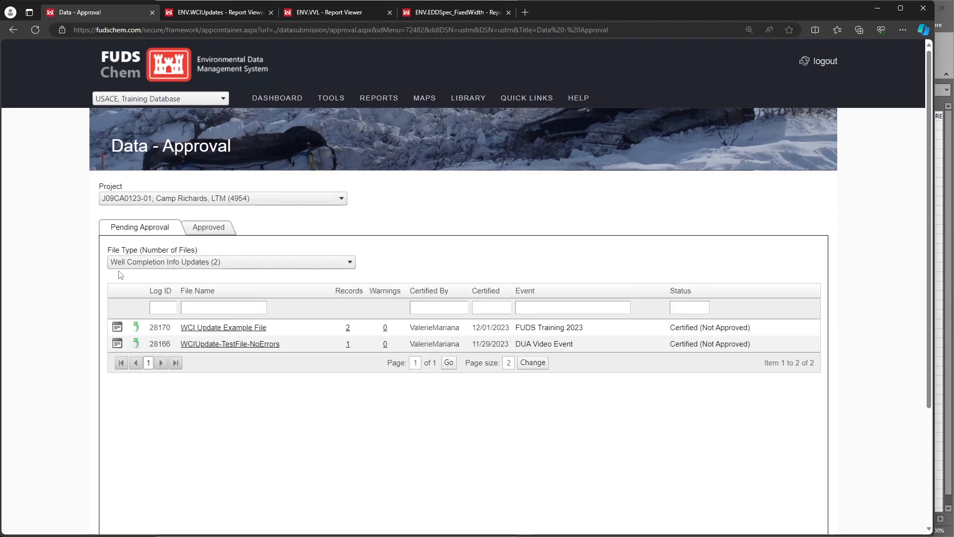
left_click(117, 328)
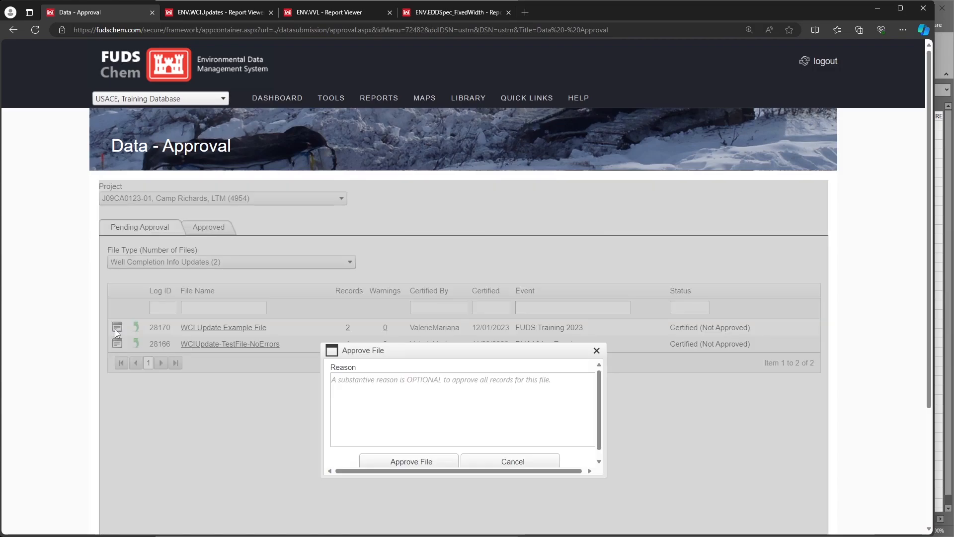
left_click(403, 468)
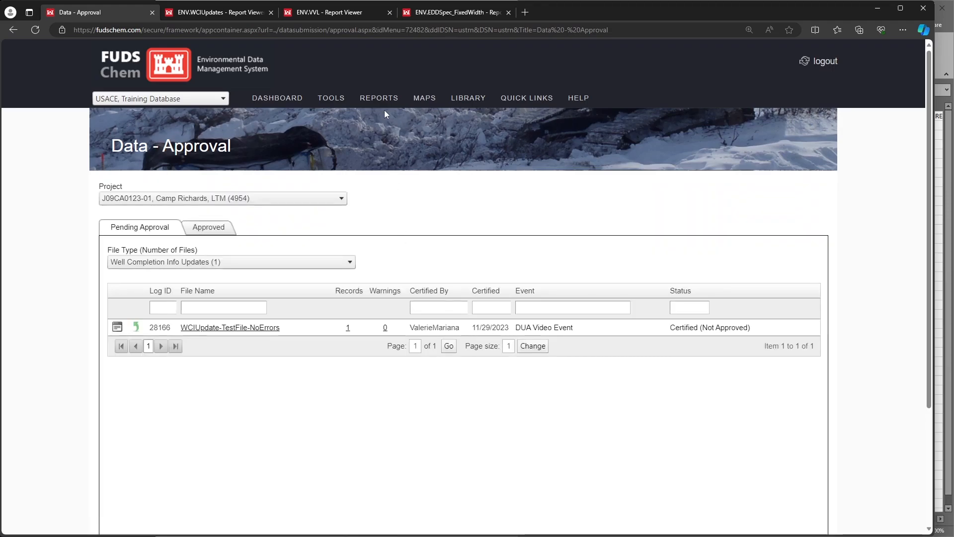
Generate the Well Completion Information Updates Over Time report for Camp Richards with locations VID-MW001 and VID-MW002
mouse_move(379, 99)
mouse_move(420, 202)
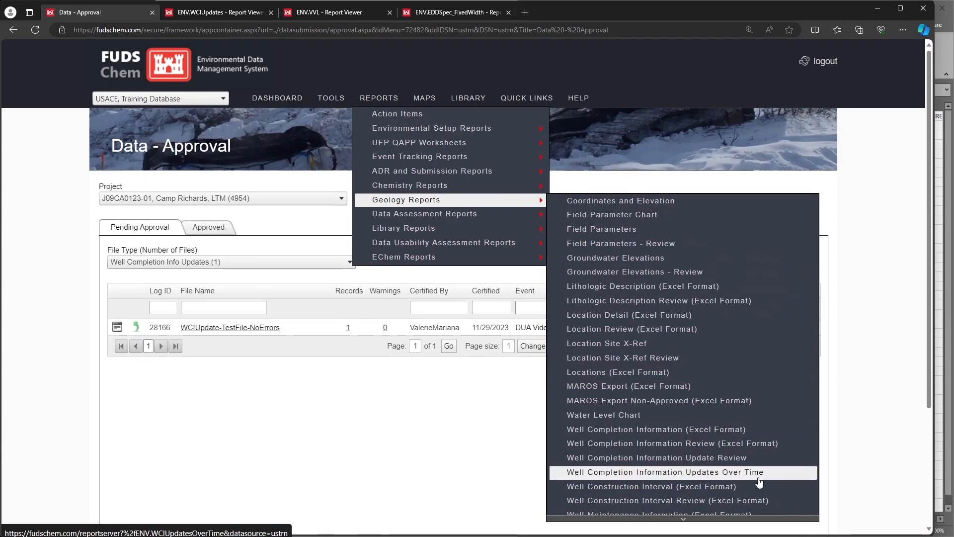
left_click(792, 473)
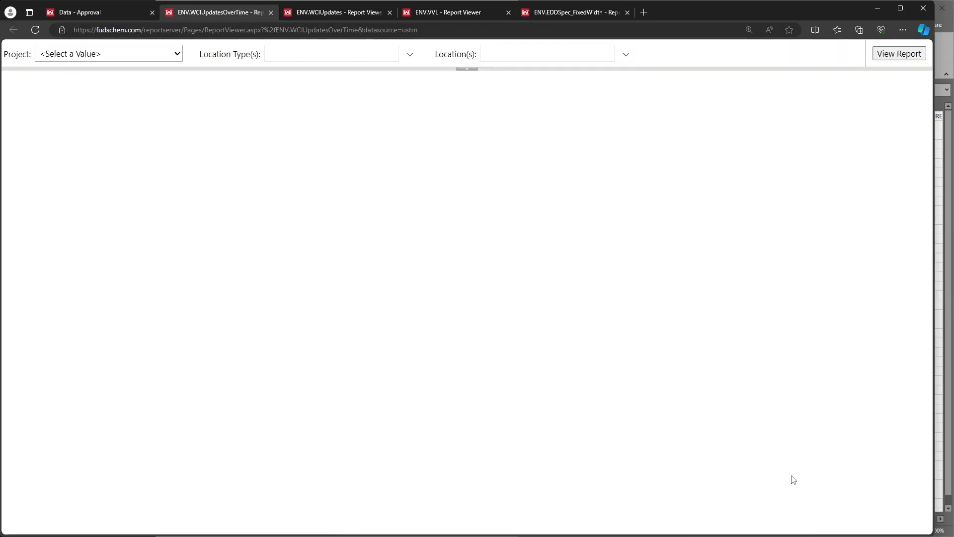
left_click(157, 59)
left_click(162, 81)
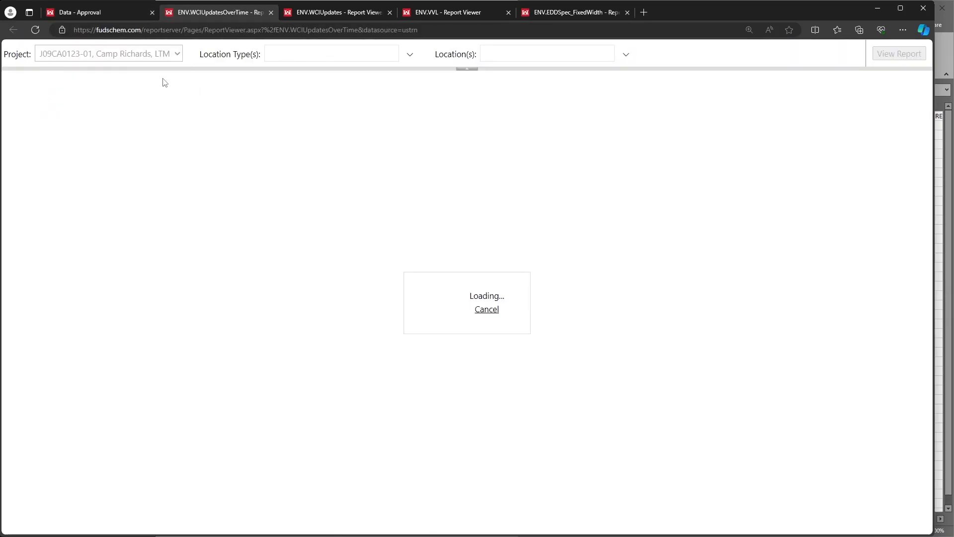
left_click(626, 55)
left_click(522, 71)
left_click(521, 105)
left_click(524, 117)
left_click(691, 63)
left_click(886, 55)
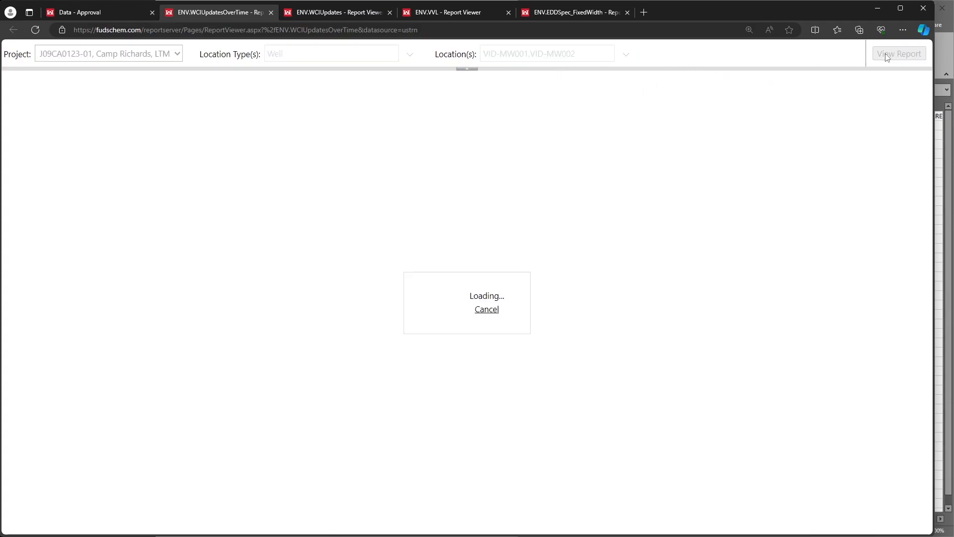